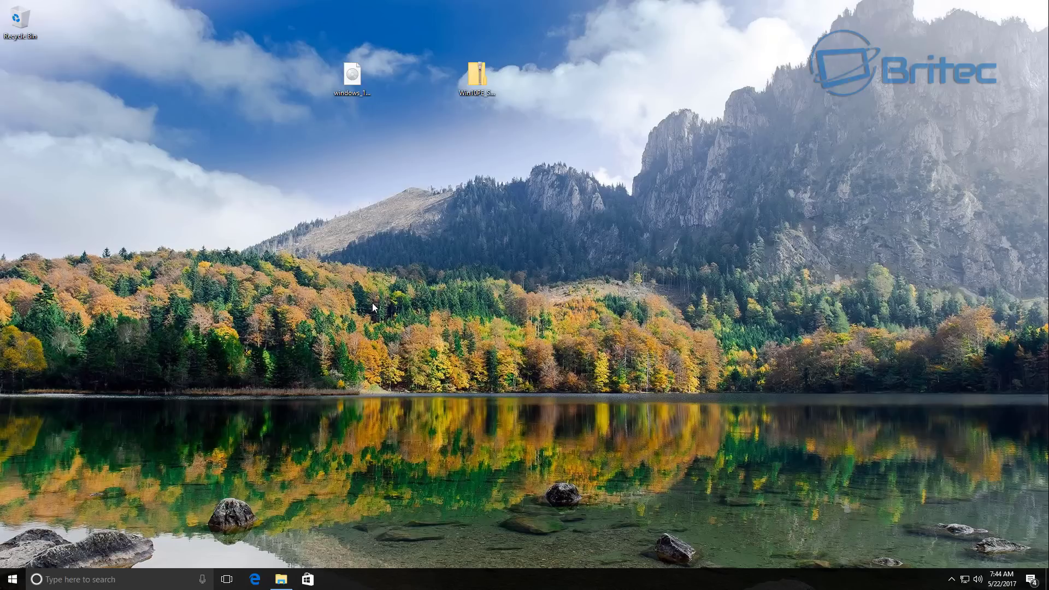
Open a new File Explorer window showing Local Disk (C:)
{"action": "right_click", "coordinate": [277, 578]}
{"action": "left_click", "coordinate": [271, 525]}
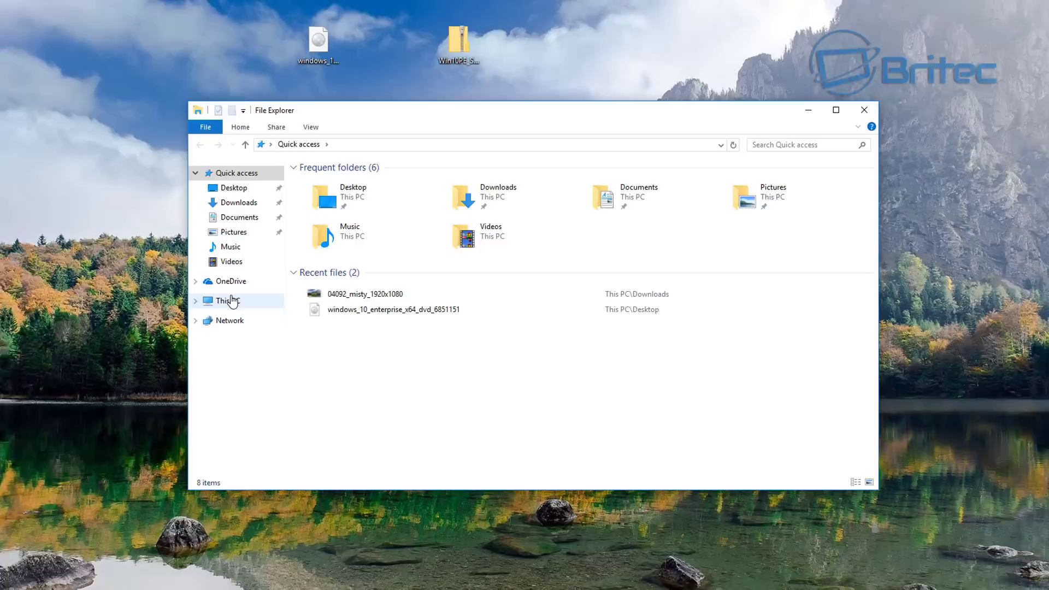
{"action": "left_click", "coordinate": [272, 306]}
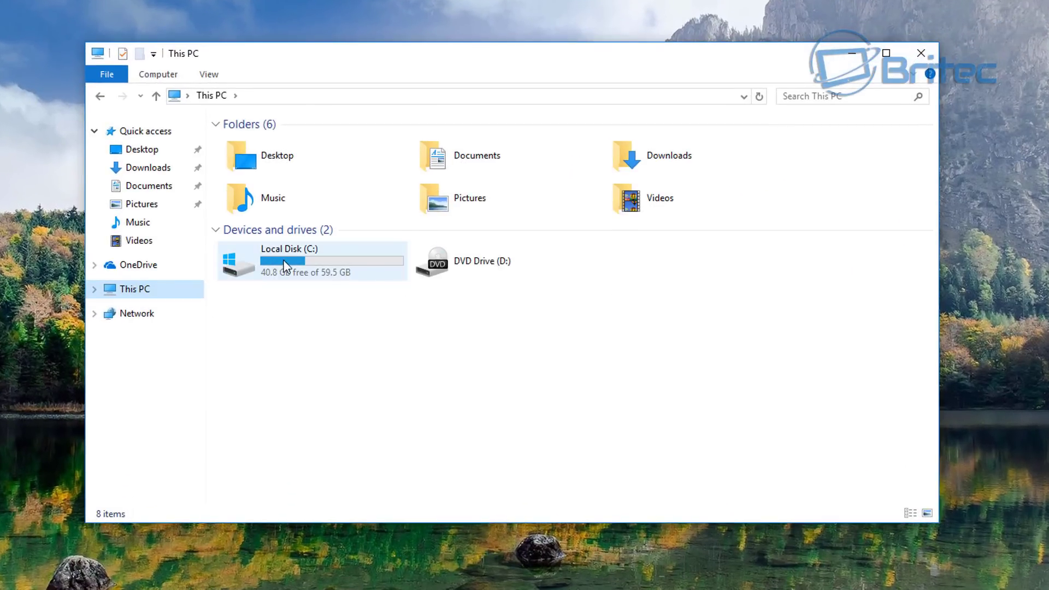
{"action": "double_click", "coordinate": [284, 267]}
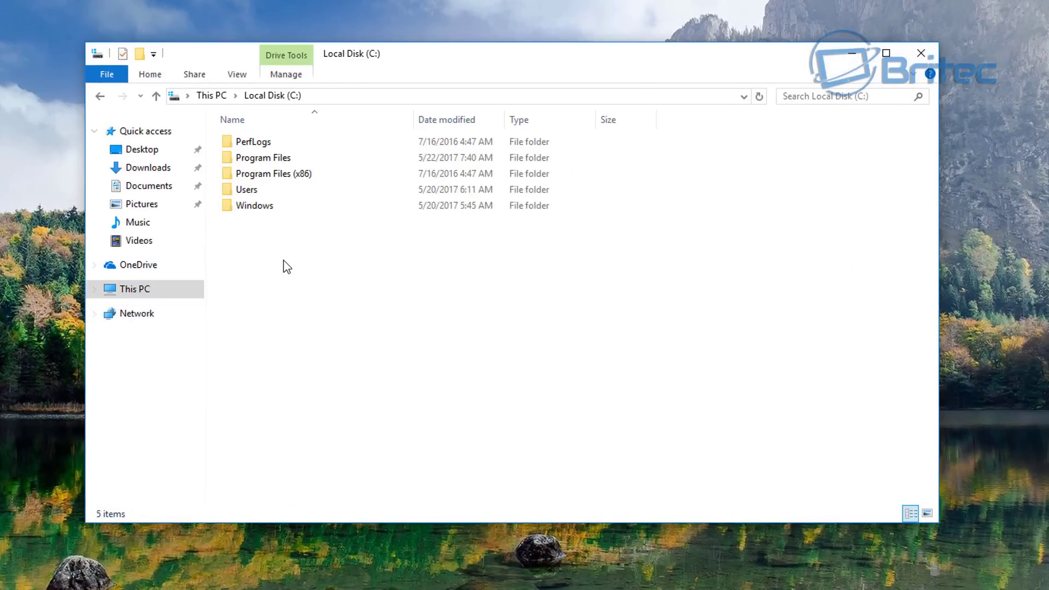
Create a new folder named WinPE at the root of C:
{"action": "right_click", "coordinate": [244, 252]}
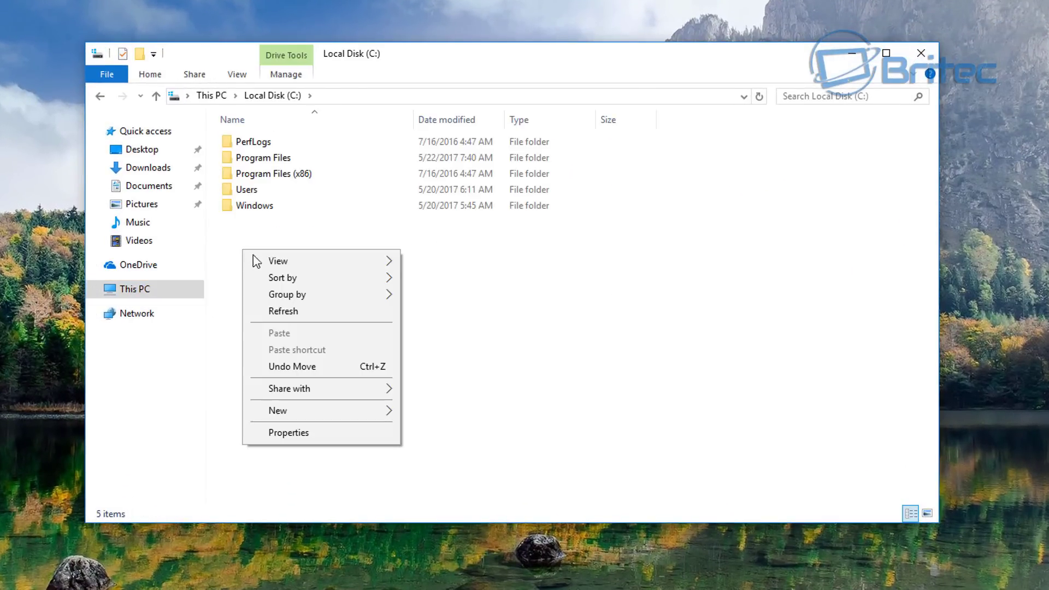
{"action": "mouse_move", "coordinate": [298, 410]}
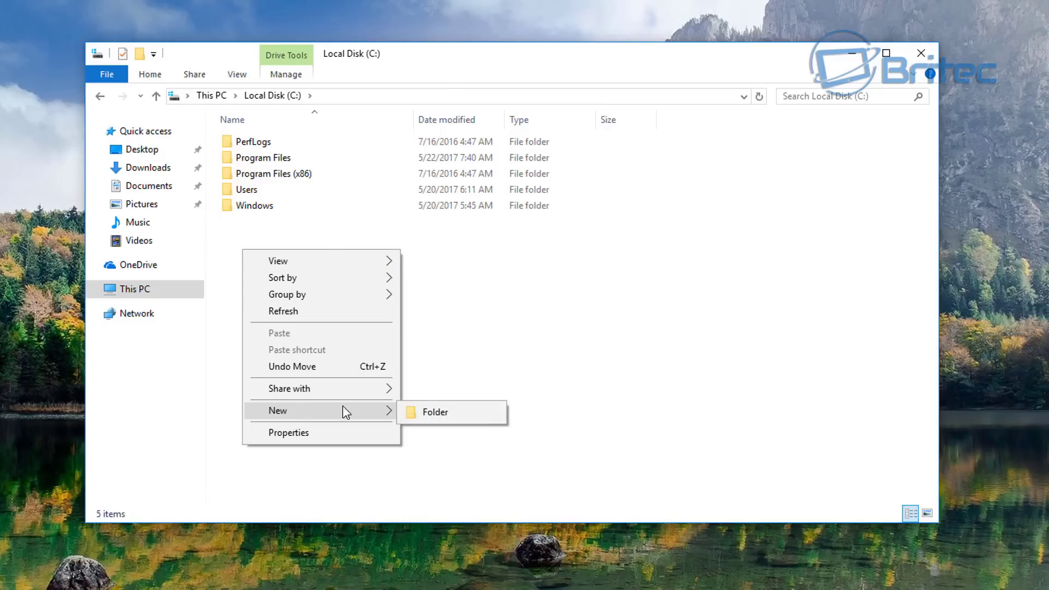
{"action": "left_click", "coordinate": [432, 413]}
{"action": "type", "text": "W"}
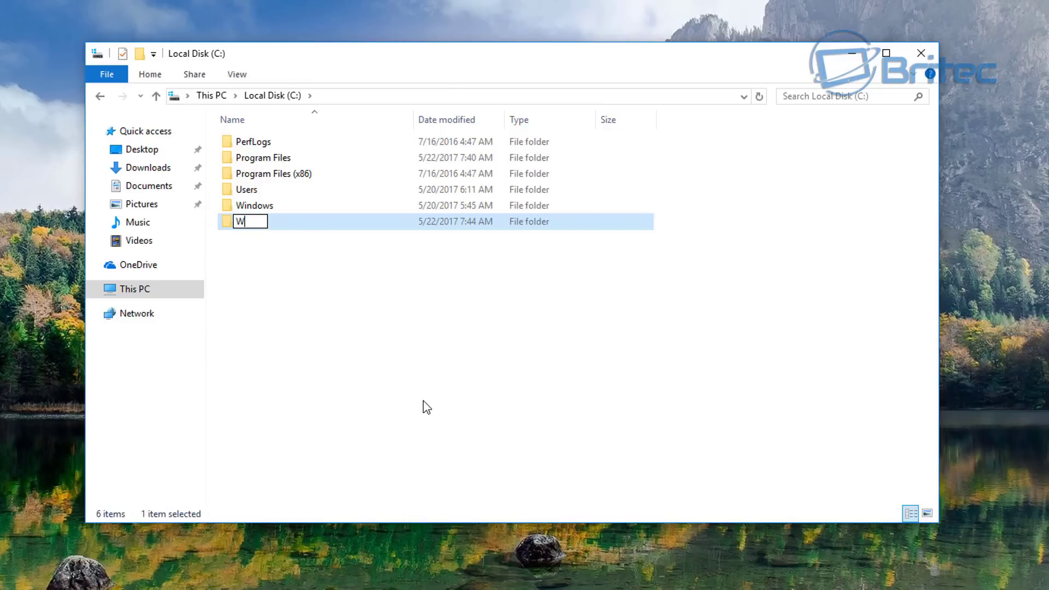
{"action": "type", "text": "inPE"}
{"action": "key", "text": "Return"}
{"action": "left_click", "coordinate": [278, 275]}
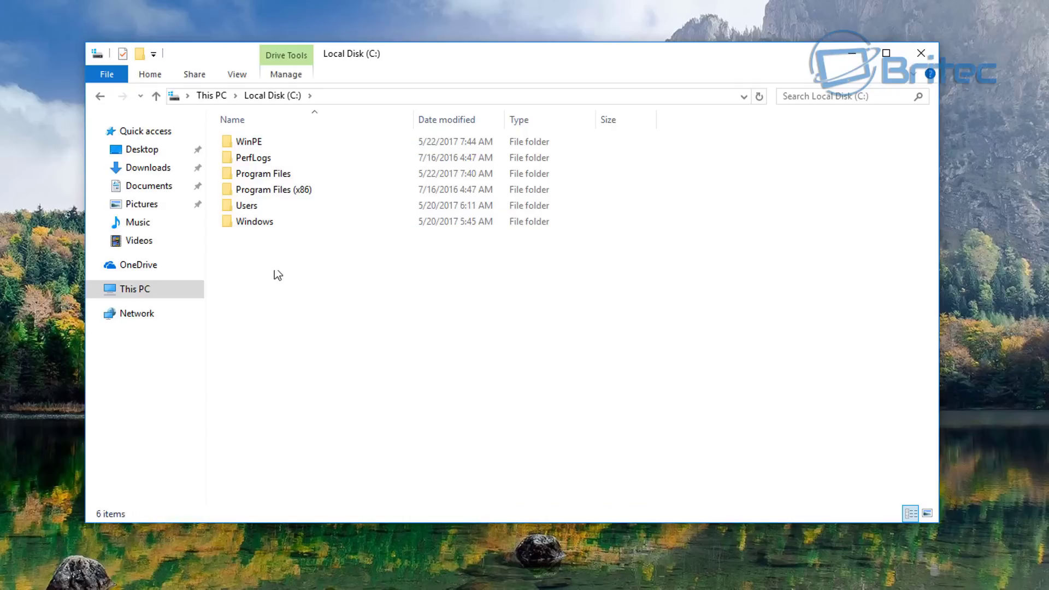
Create a second new folder named Win10 on C:
{"action": "right_click", "coordinate": [253, 266]}
{"action": "mouse_move", "coordinate": [323, 427]}
{"action": "left_click", "coordinate": [436, 432]}
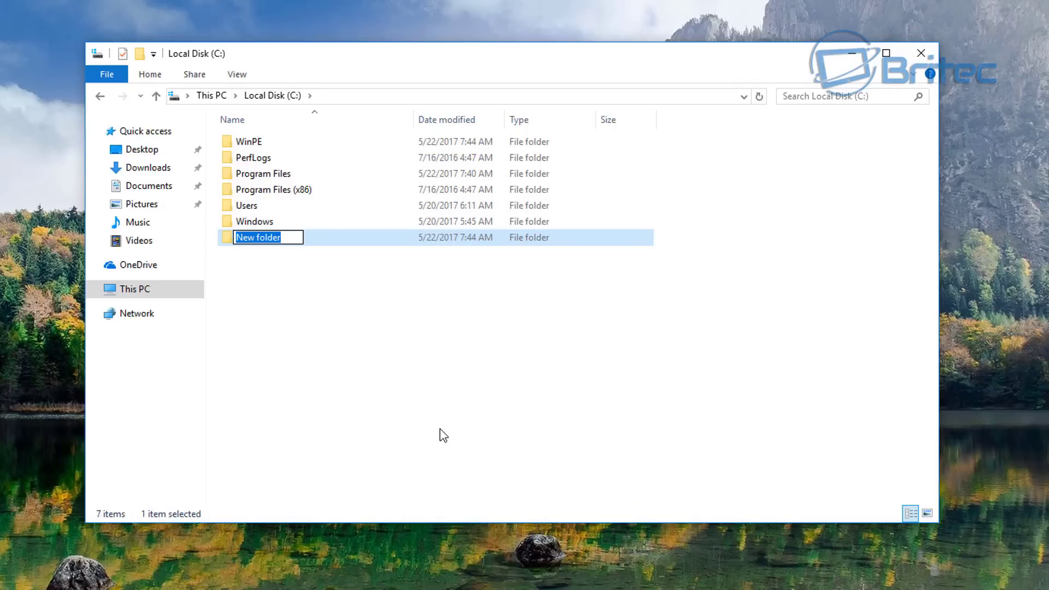
{"action": "type", "text": "Win10"}
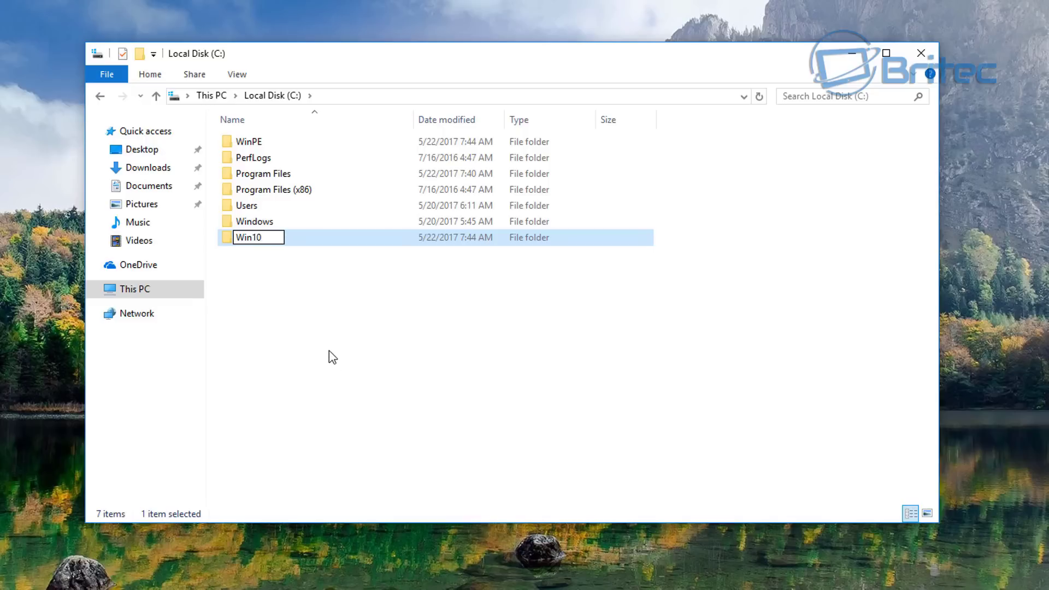
{"action": "left_click", "coordinate": [329, 350]}
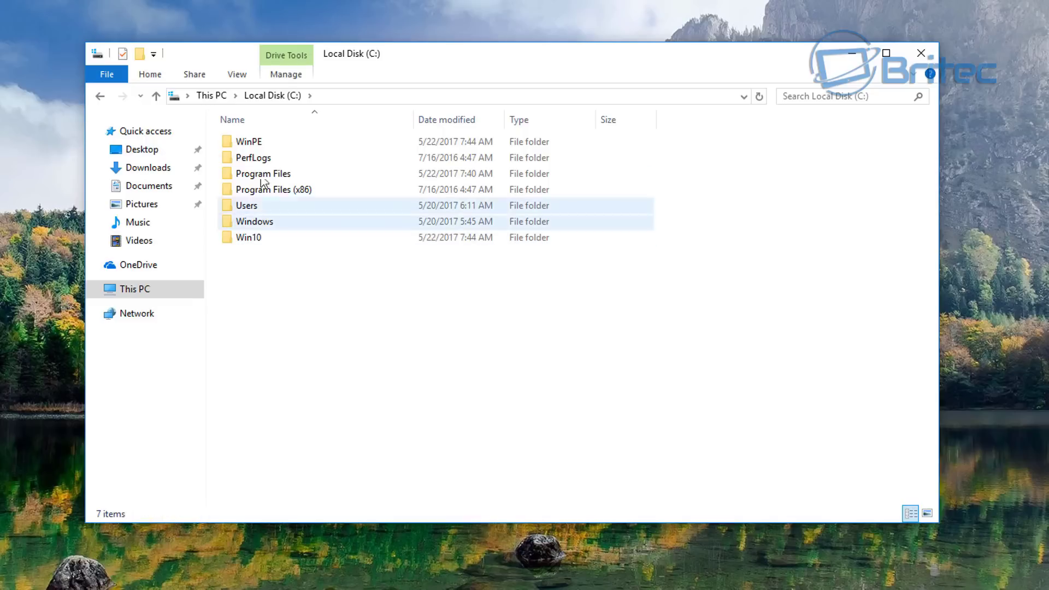
{"action": "left_click", "coordinate": [257, 146]}
Use 7-Zip to extract windows_10_enterprise_x64_dvd_6851151 into C:\Win10
{"action": "left_click", "coordinate": [252, 239]}
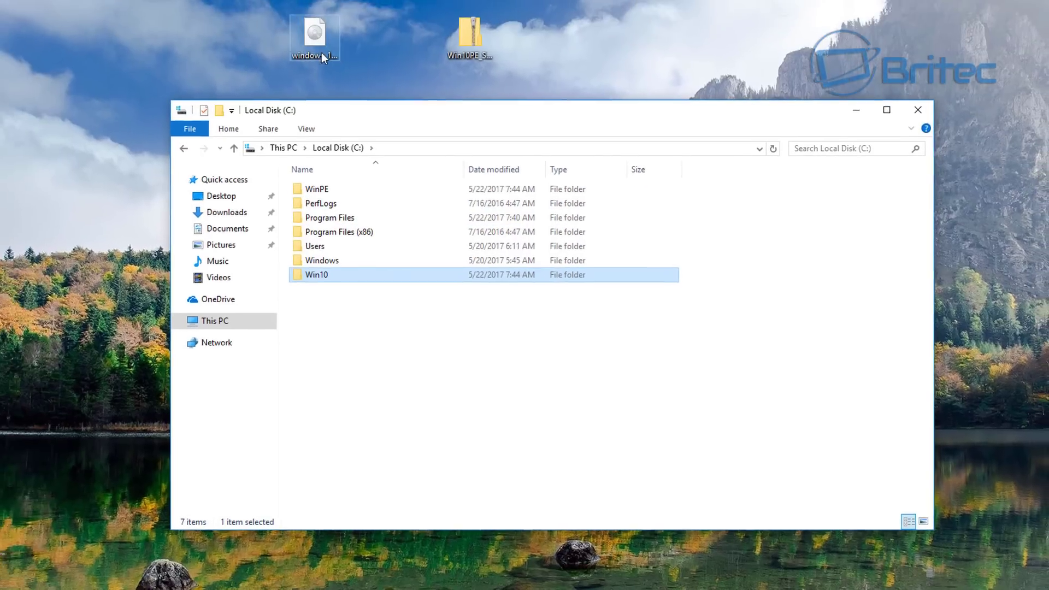
{"action": "right_click", "coordinate": [319, 40]}
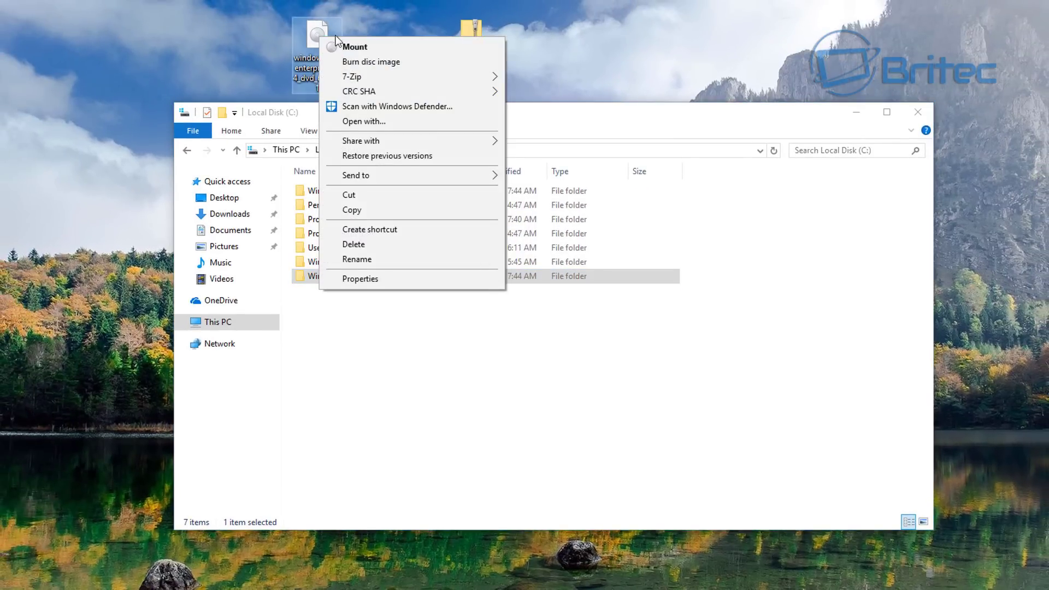
{"action": "mouse_move", "coordinate": [379, 71]}
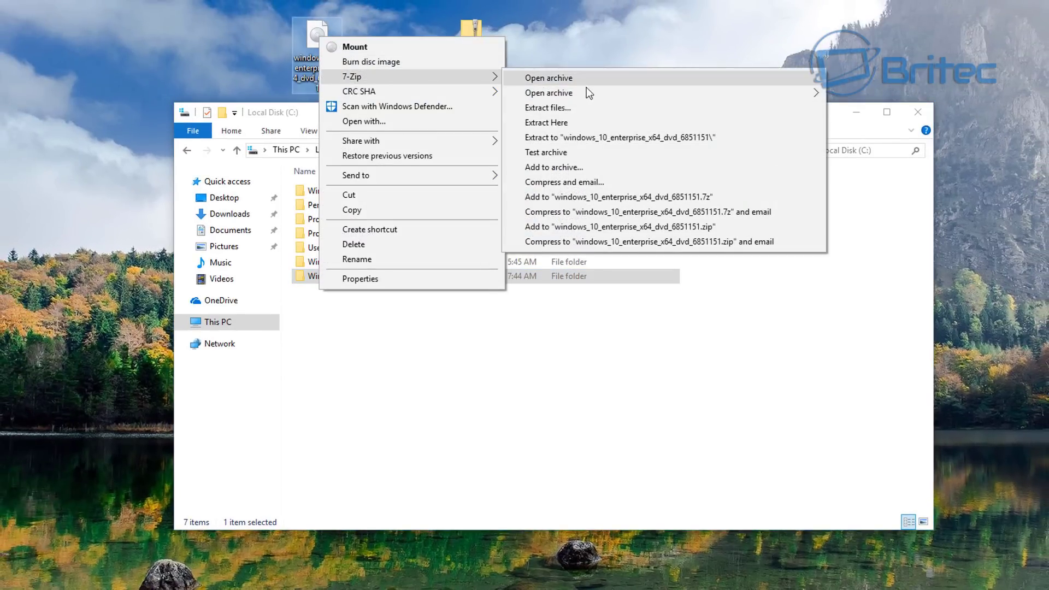
{"action": "left_click", "coordinate": [585, 107]}
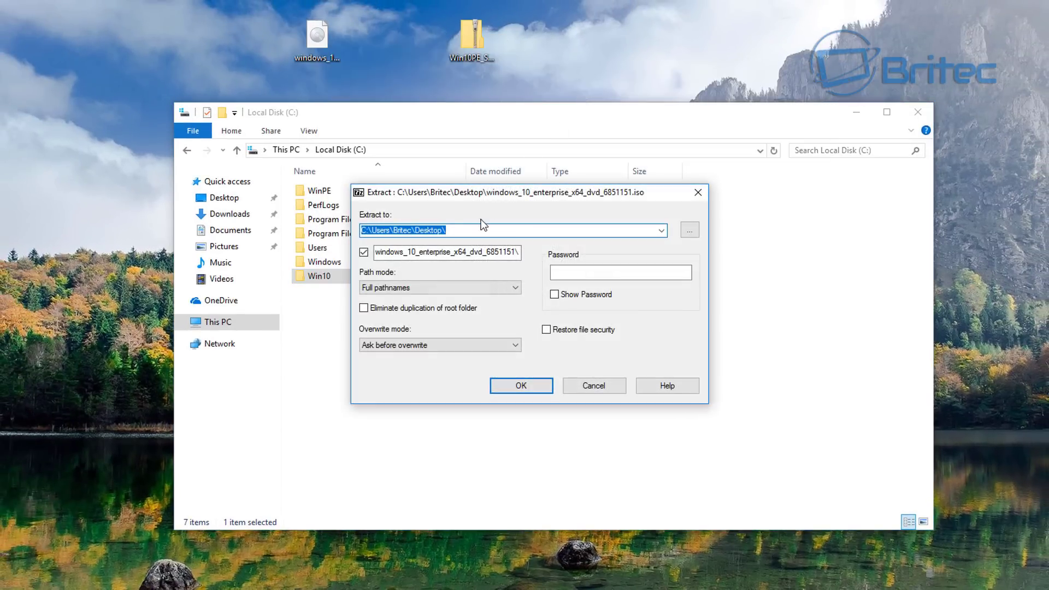
{"action": "left_click", "coordinate": [691, 230]}
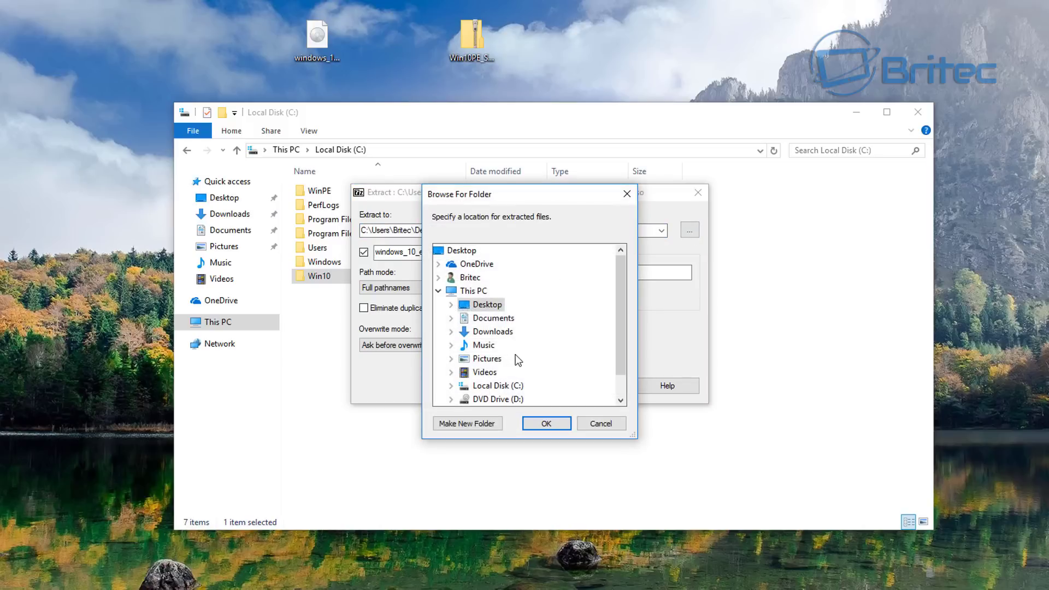
{"action": "scroll", "coordinate": [518, 360], "scroll_direction": "down", "scroll_amount": 1}
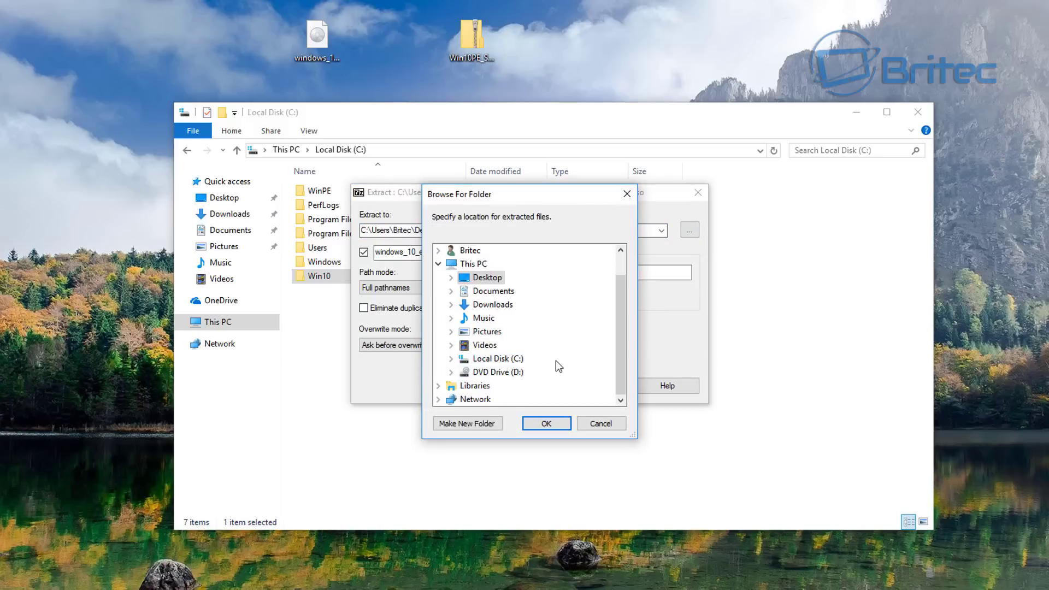
{"action": "double_click", "coordinate": [500, 363]}
{"action": "scroll", "coordinate": [562, 358], "scroll_direction": "down", "scroll_amount": 1}
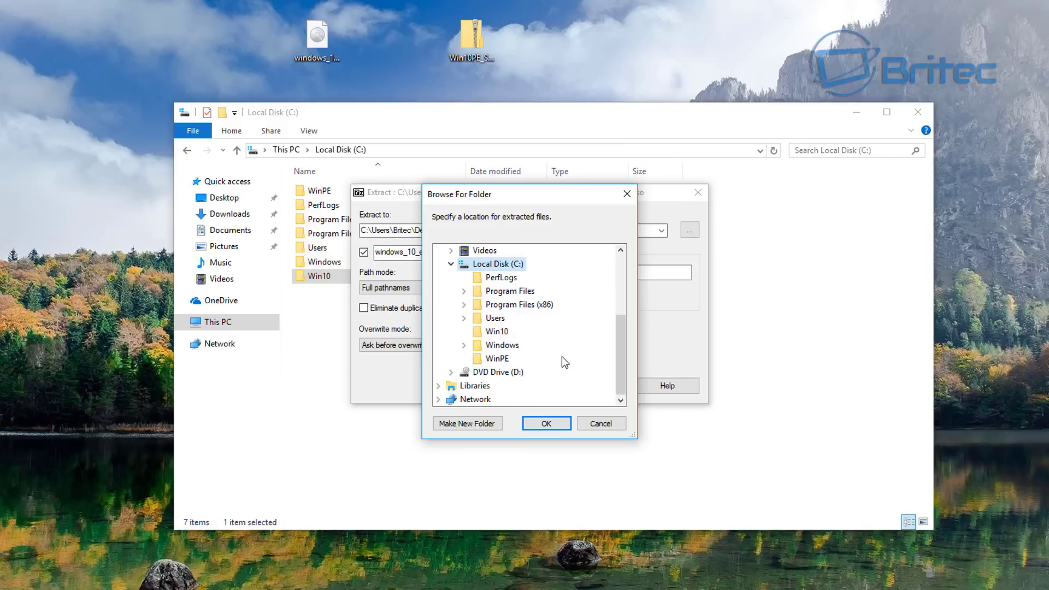
{"action": "left_click", "coordinate": [495, 334]}
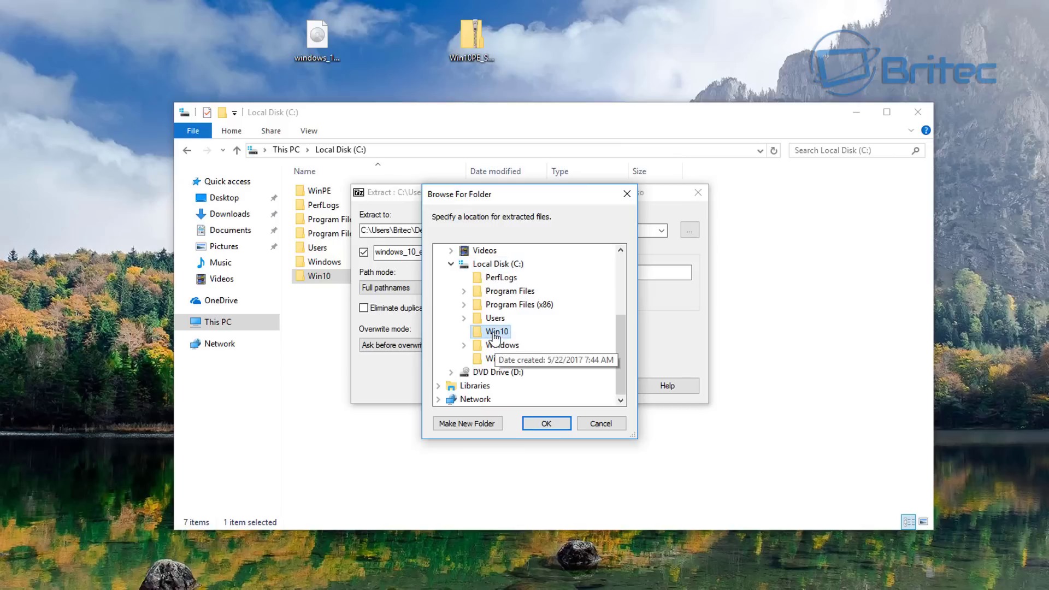
{"action": "left_click", "coordinate": [546, 425]}
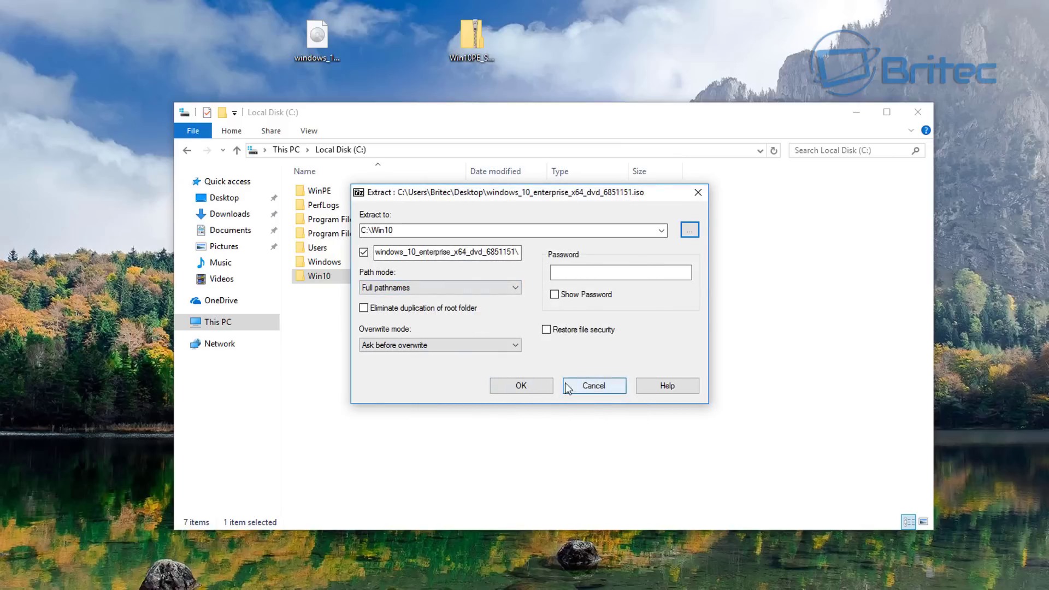
{"action": "left_click", "coordinate": [532, 385]}
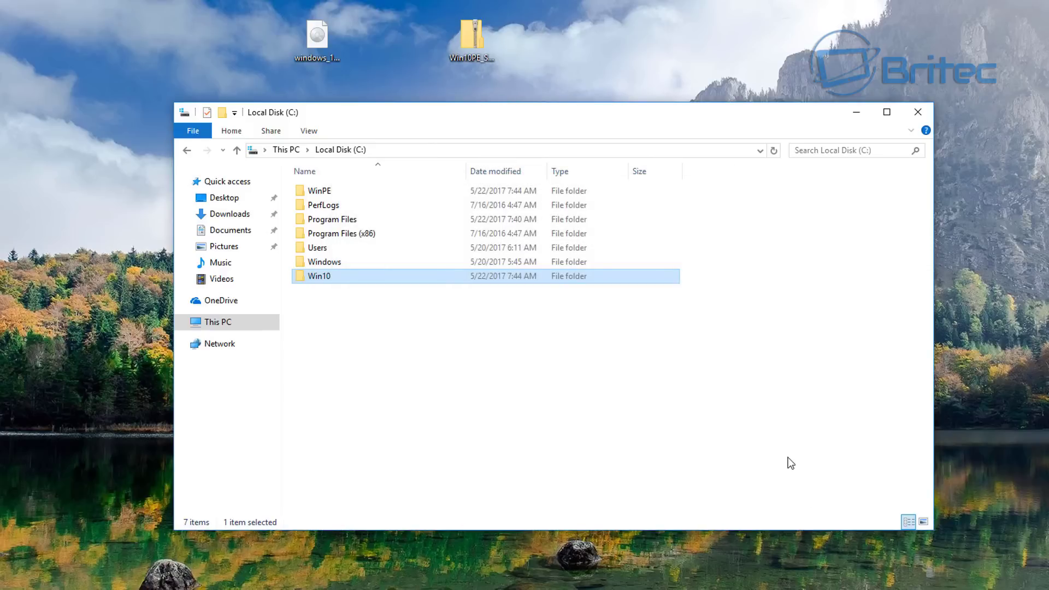
Use 7-Zip to extract Win10PE_SE_2017-02-02.zip into C:\WinPE
{"action": "left_click", "coordinate": [471, 37]}
{"action": "right_click", "coordinate": [470, 37]}
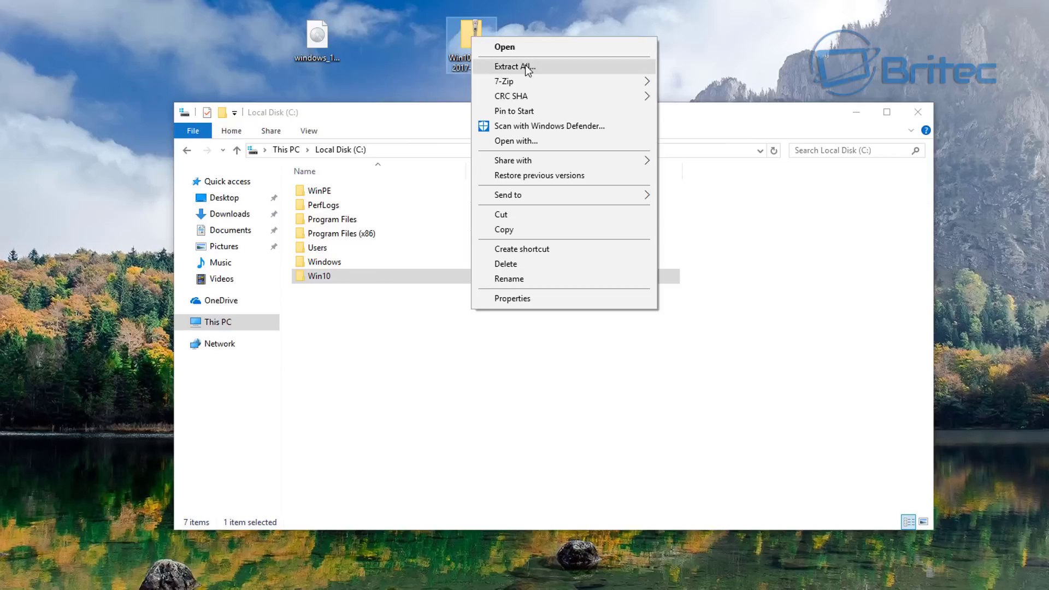
{"action": "mouse_move", "coordinate": [527, 81]}
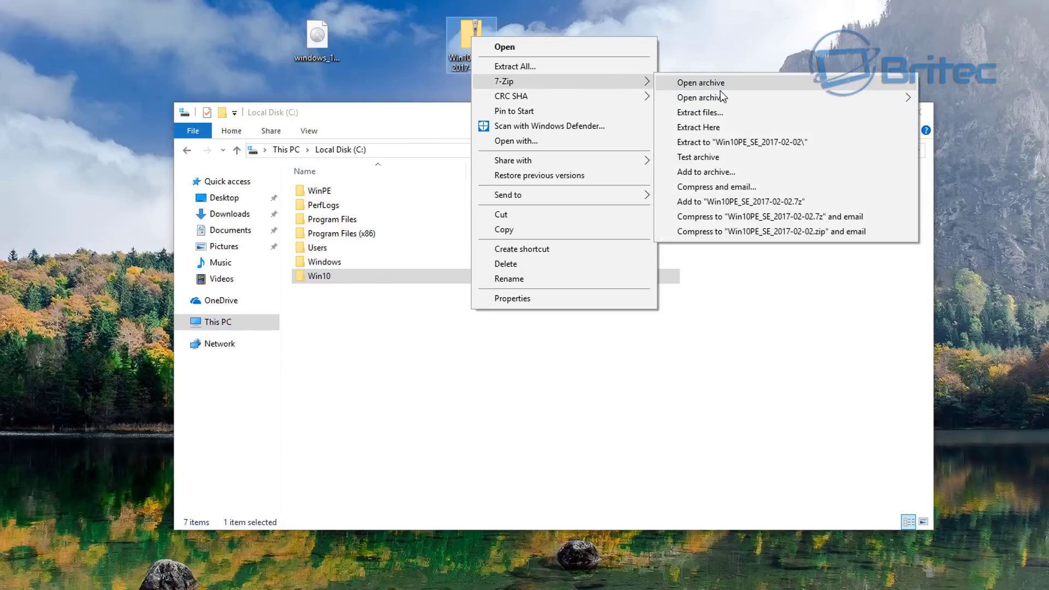
{"action": "left_click", "coordinate": [719, 112]}
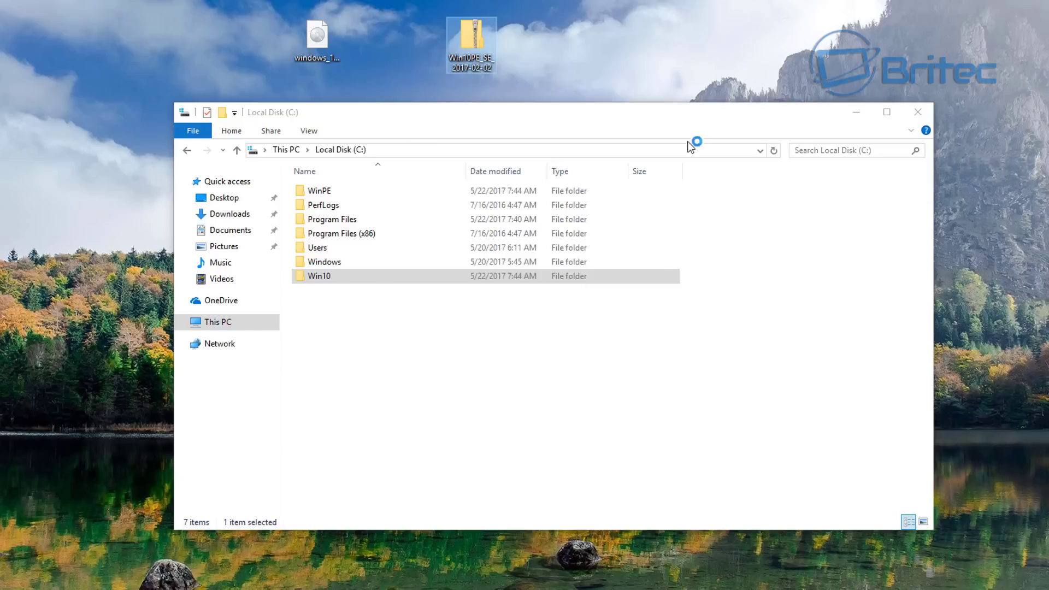
{"action": "left_click", "coordinate": [687, 232]}
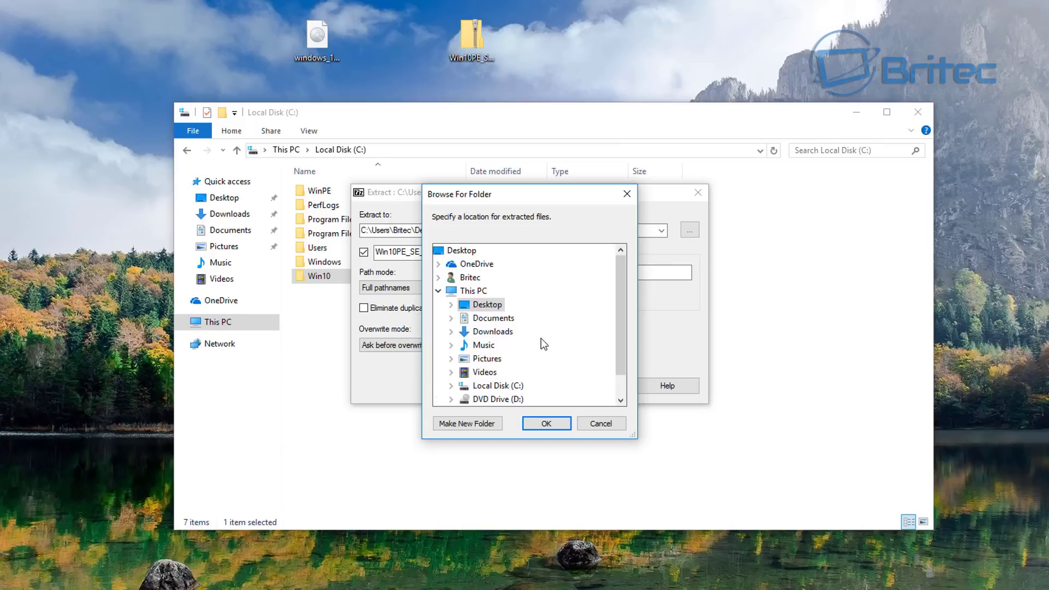
{"action": "scroll", "coordinate": [541, 339], "scroll_direction": "down", "scroll_amount": 1}
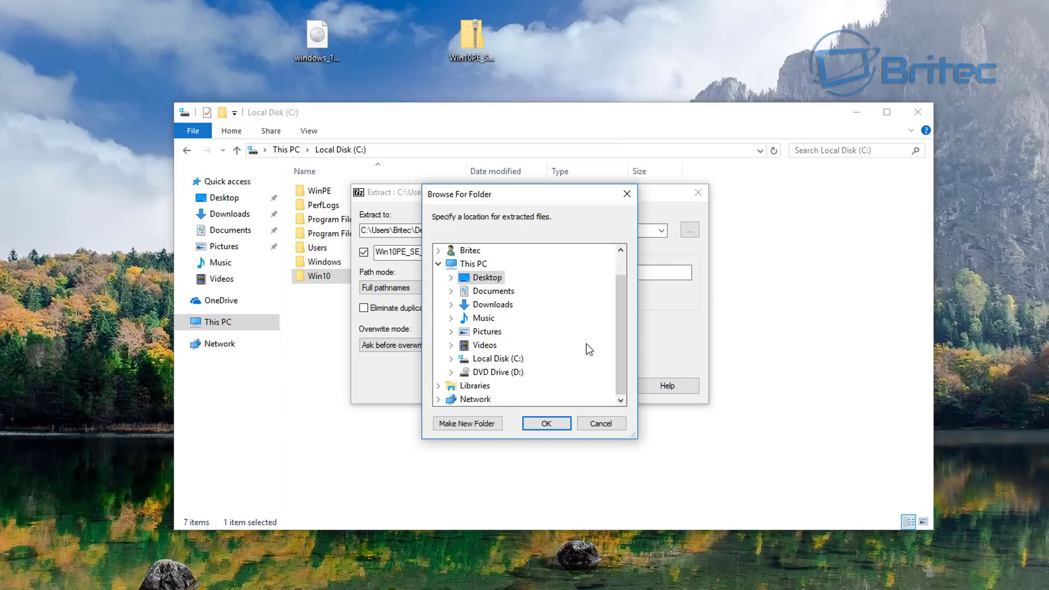
{"action": "double_click", "coordinate": [494, 360]}
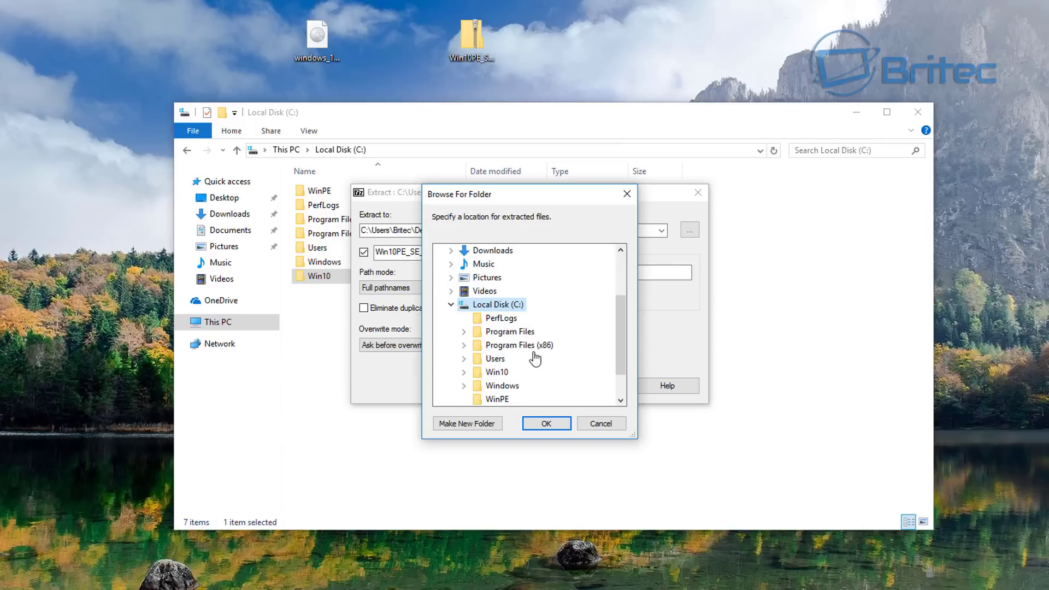
{"action": "left_click", "coordinate": [496, 398]}
{"action": "left_click", "coordinate": [546, 423]}
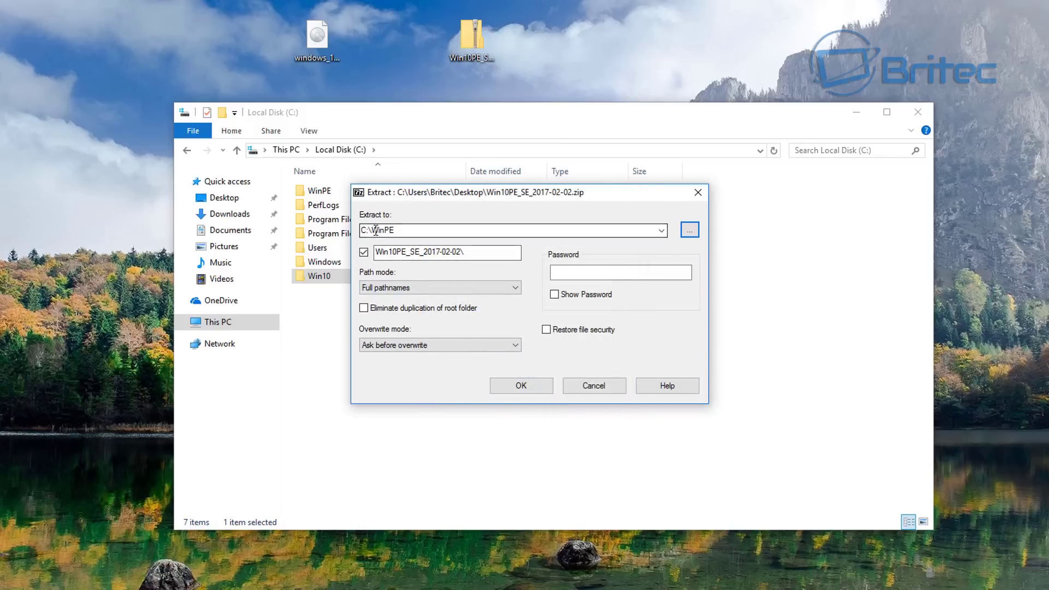
{"action": "left_click", "coordinate": [524, 387]}
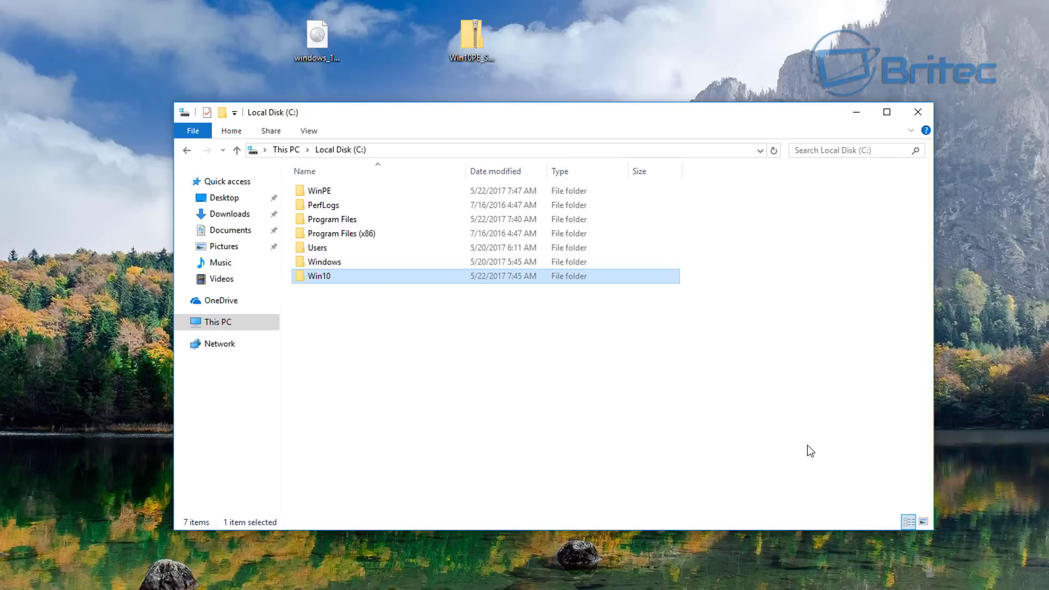
Check the extracted Win10 files, then browse C:\WinPE\Win10PE_SE_2017-02-02 and right-click BuilderSE
{"action": "double_click", "coordinate": [319, 276]}
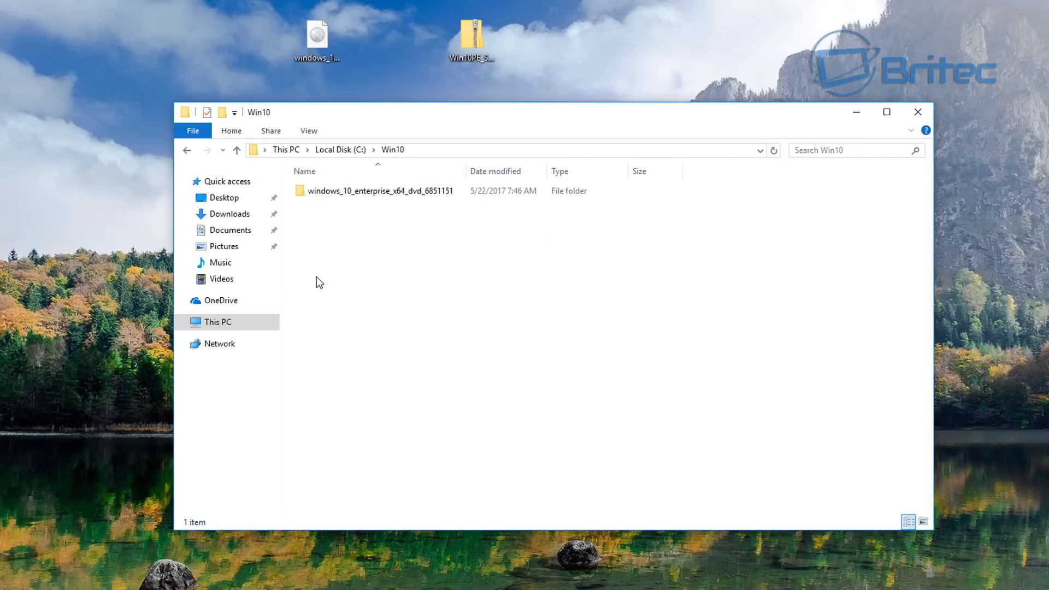
{"action": "double_click", "coordinate": [336, 195]}
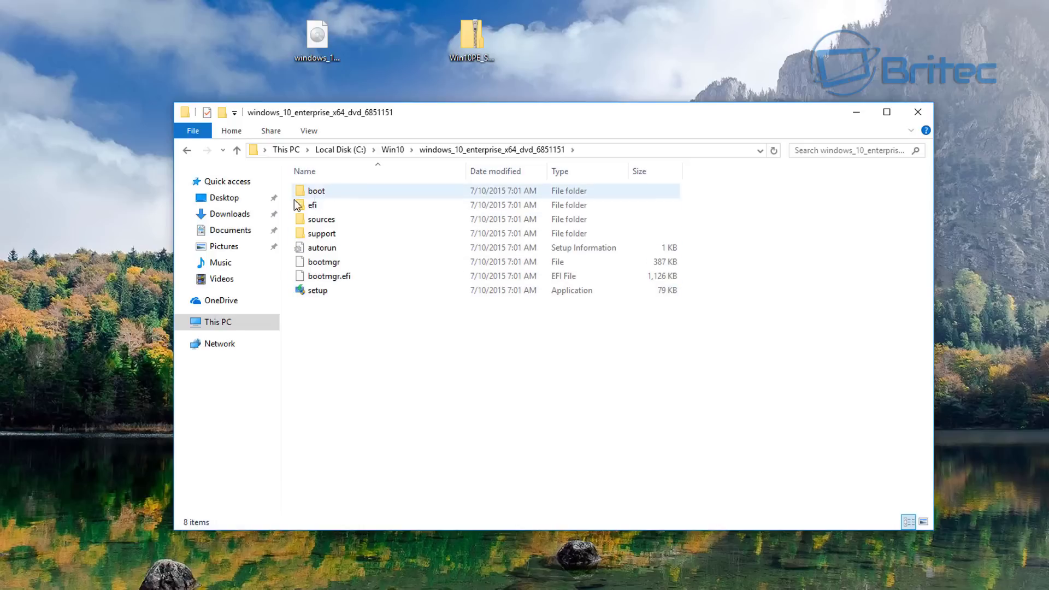
{"action": "left_click", "coordinate": [186, 153]}
{"action": "left_click", "coordinate": [186, 154]}
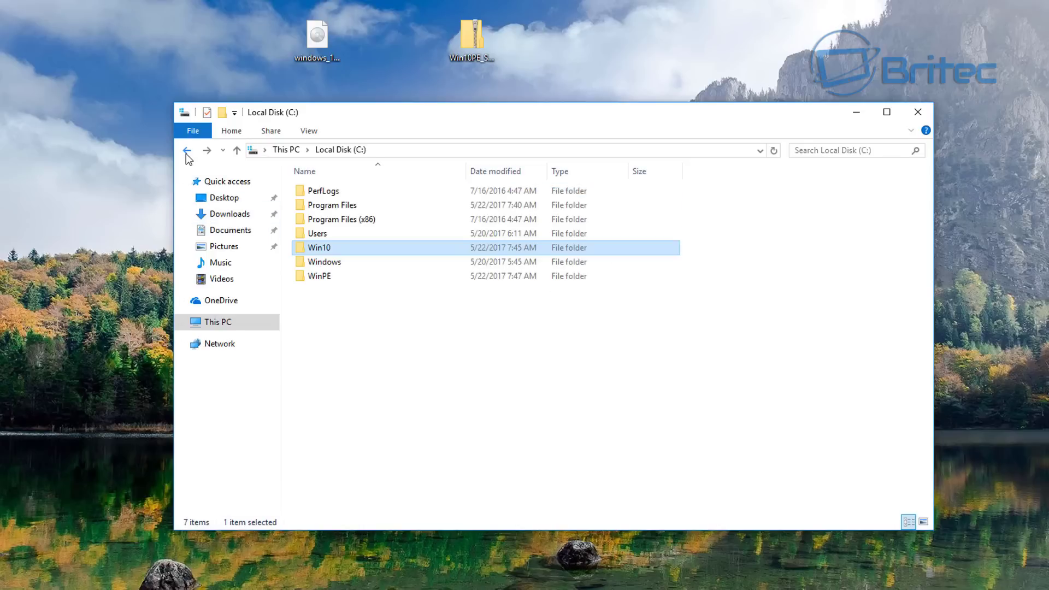
{"action": "double_click", "coordinate": [326, 272]}
{"action": "double_click", "coordinate": [337, 188]}
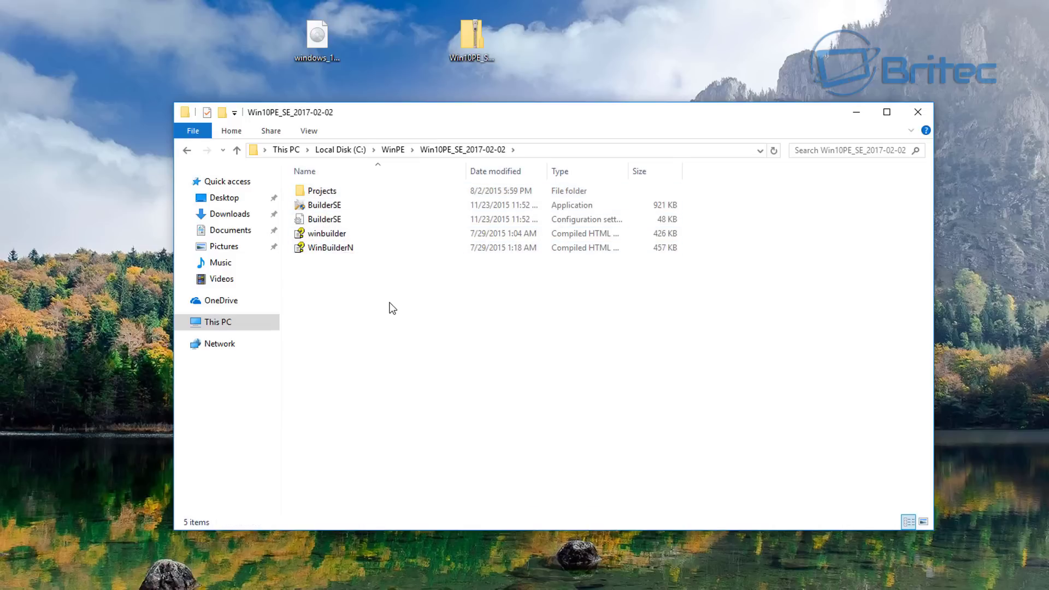
{"action": "right_click", "coordinate": [336, 208]}
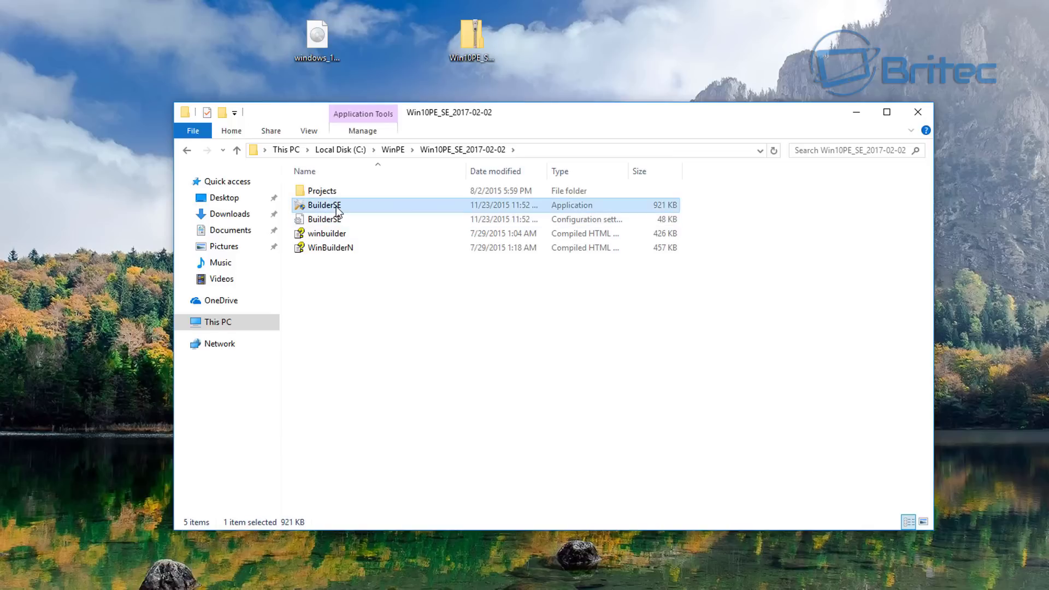
Run BuilderSE as administrator, minimise Explorer, and select the Win10PE SE project root
{"action": "left_click", "coordinate": [375, 232]}
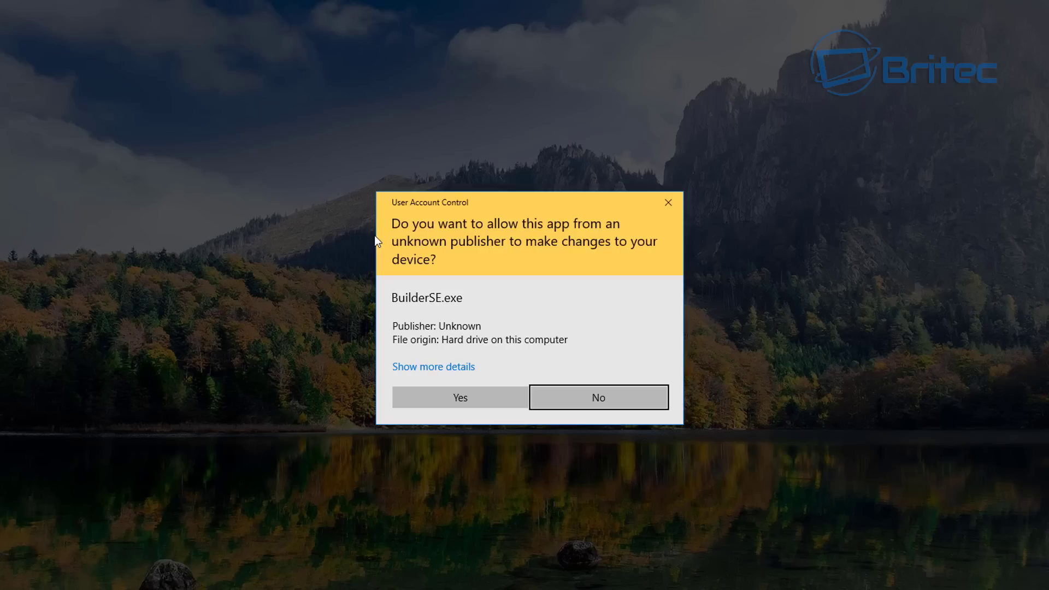
{"action": "left_click", "coordinate": [459, 398]}
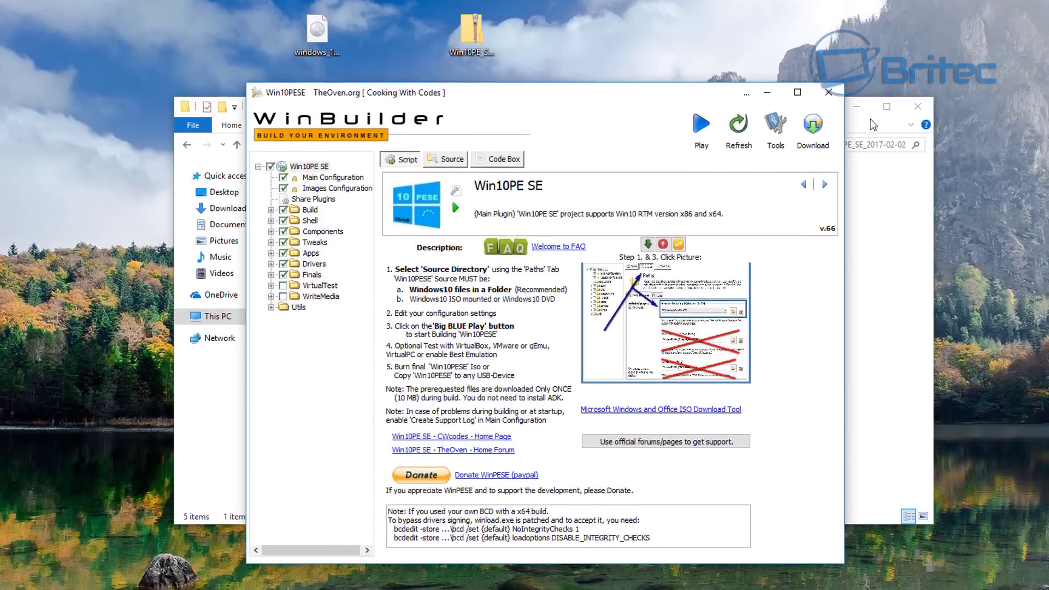
{"action": "left_click", "coordinate": [858, 112]}
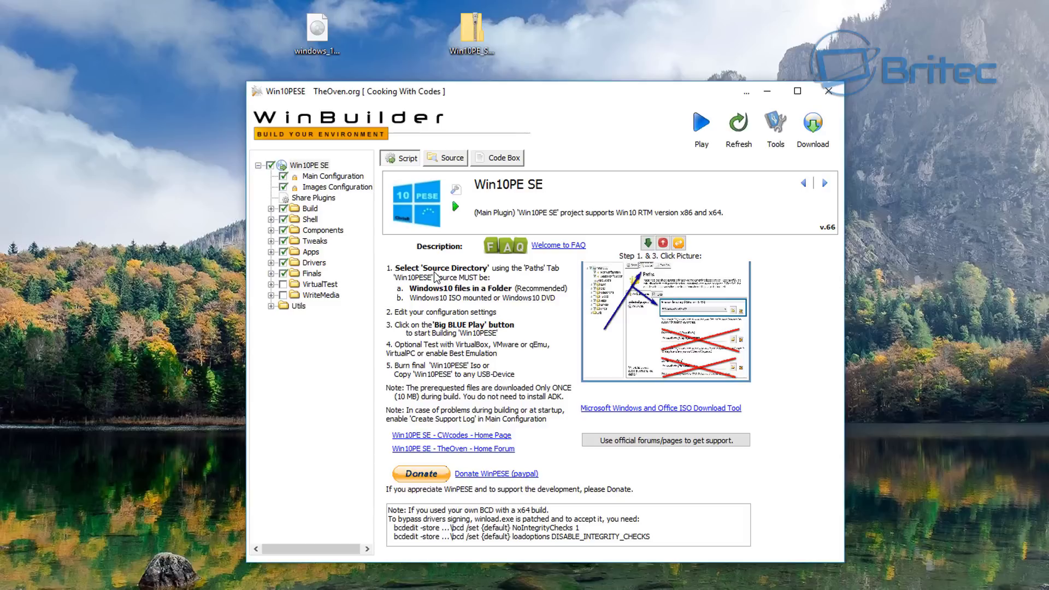
{"action": "left_click", "coordinate": [307, 166]}
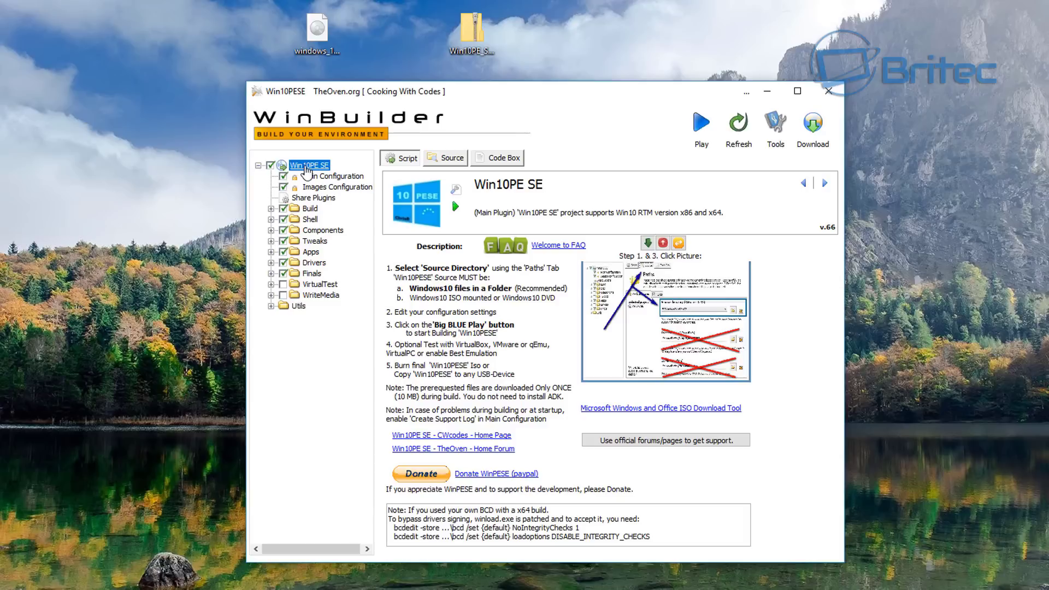
Set the Source directory to C:\Win10\windows_10_enterprise_x64_dvd_6851151
{"action": "left_click", "coordinate": [449, 162]}
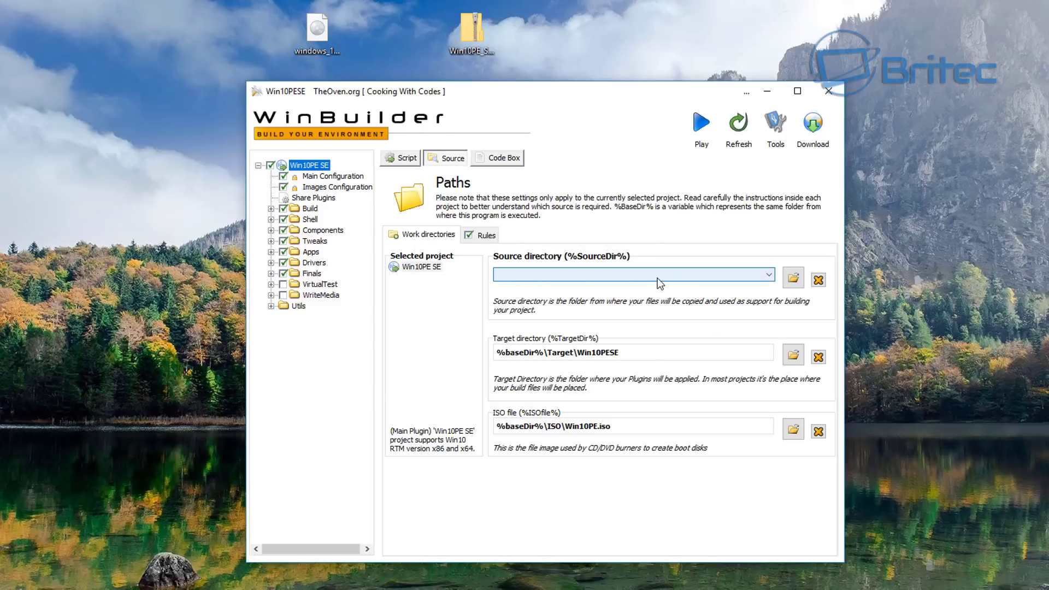
{"action": "left_click", "coordinate": [793, 280]}
{"action": "left_click", "coordinate": [793, 280]}
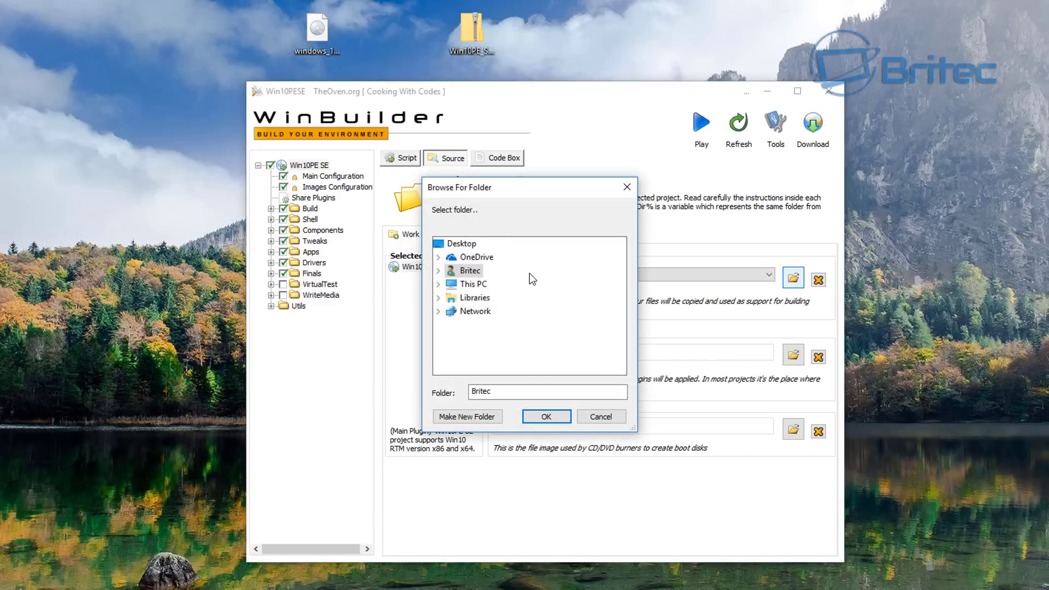
{"action": "left_click", "coordinate": [476, 285]}
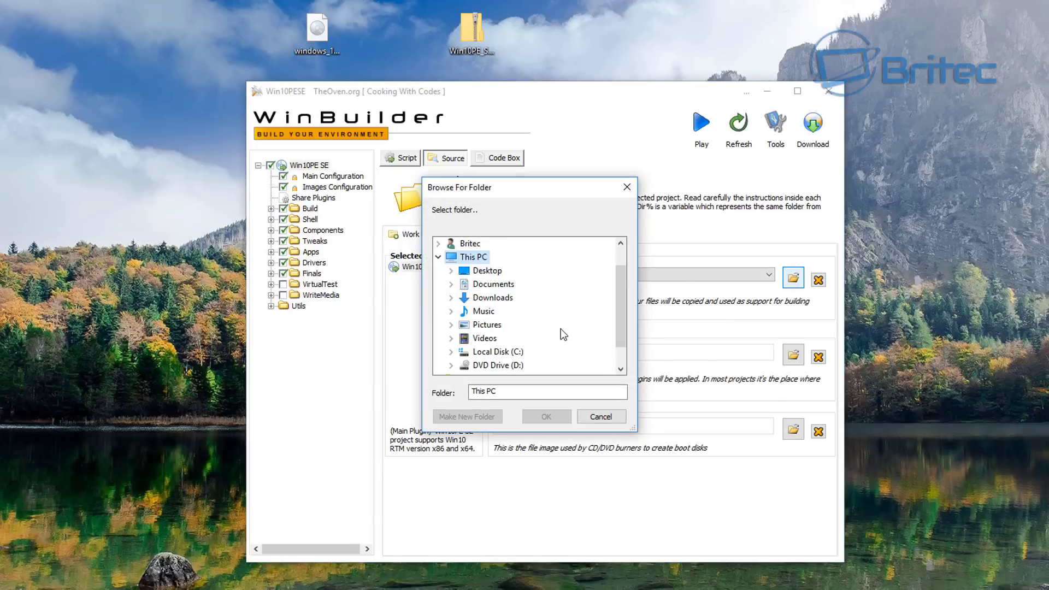
{"action": "left_click", "coordinate": [497, 353]}
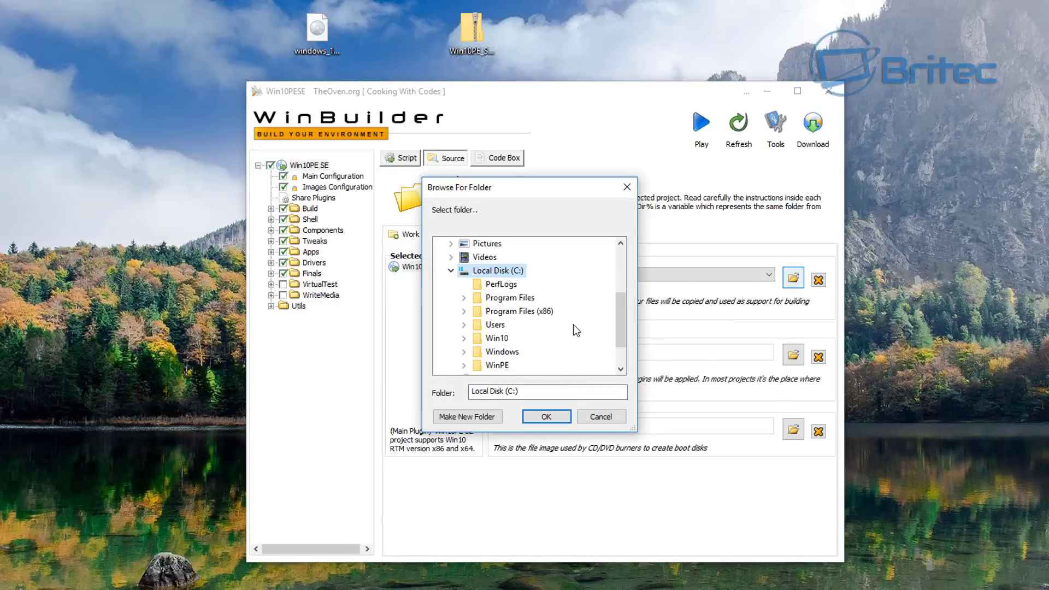
{"action": "left_click", "coordinate": [498, 338]}
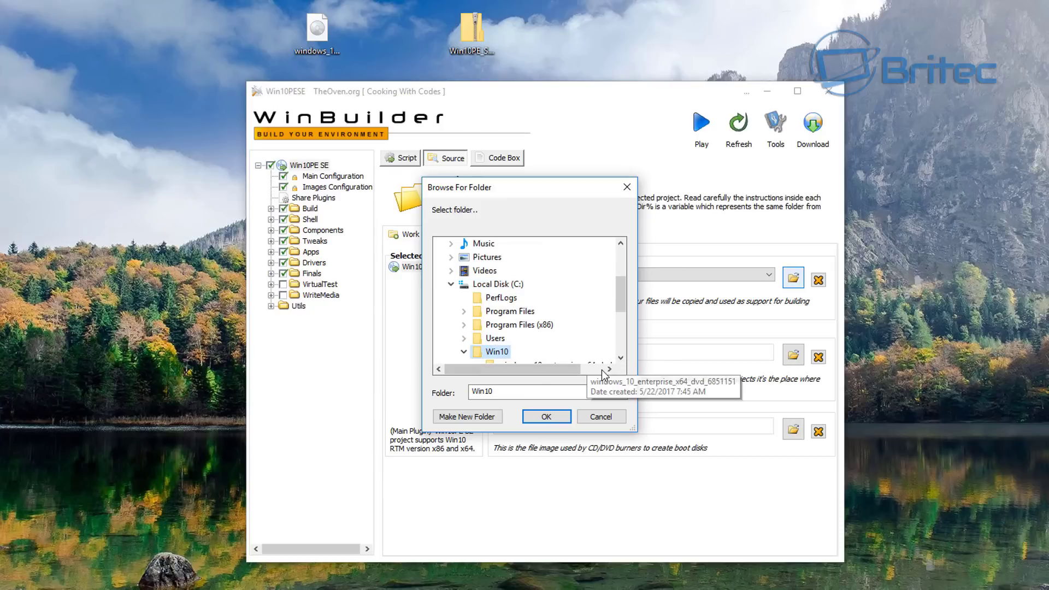
{"action": "left_click", "coordinate": [546, 326]}
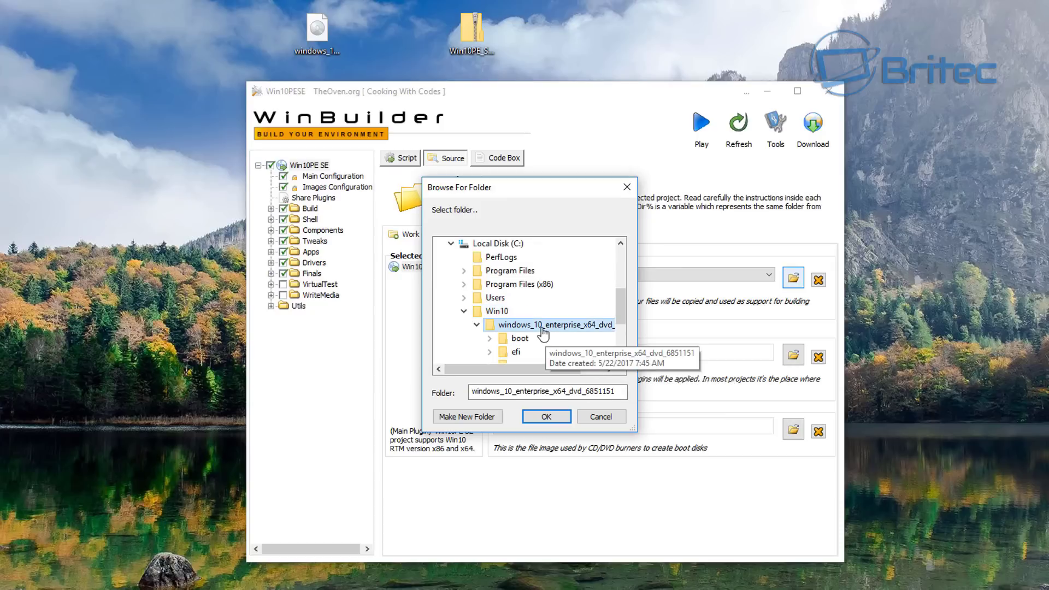
{"action": "left_click", "coordinate": [547, 416]}
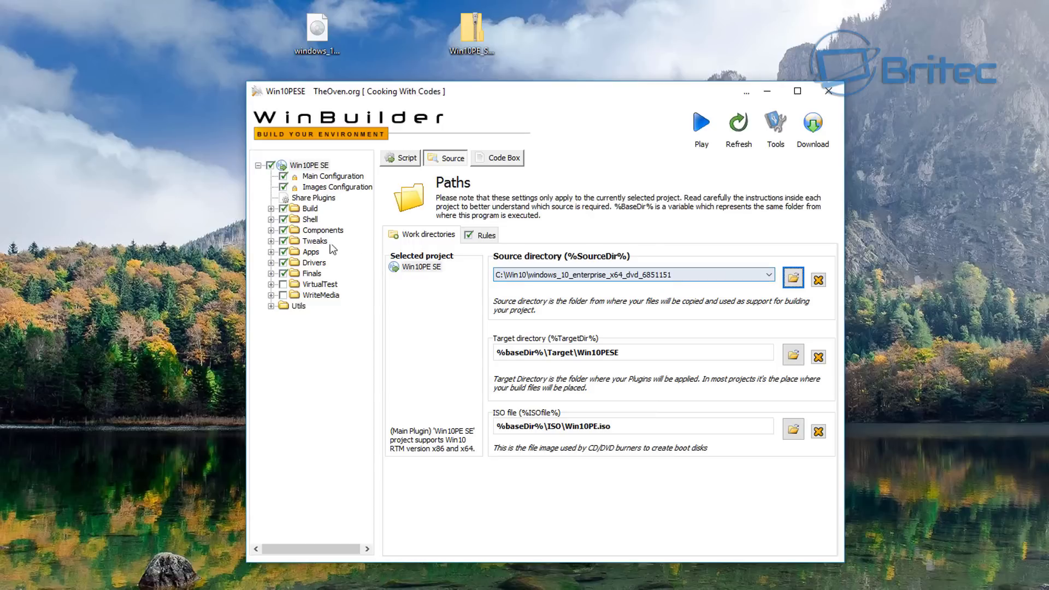
Look through Main Configuration, Images Configuration and Share Plugins, then expand Build and select Retrieve Tools
{"action": "left_click", "coordinate": [332, 177]}
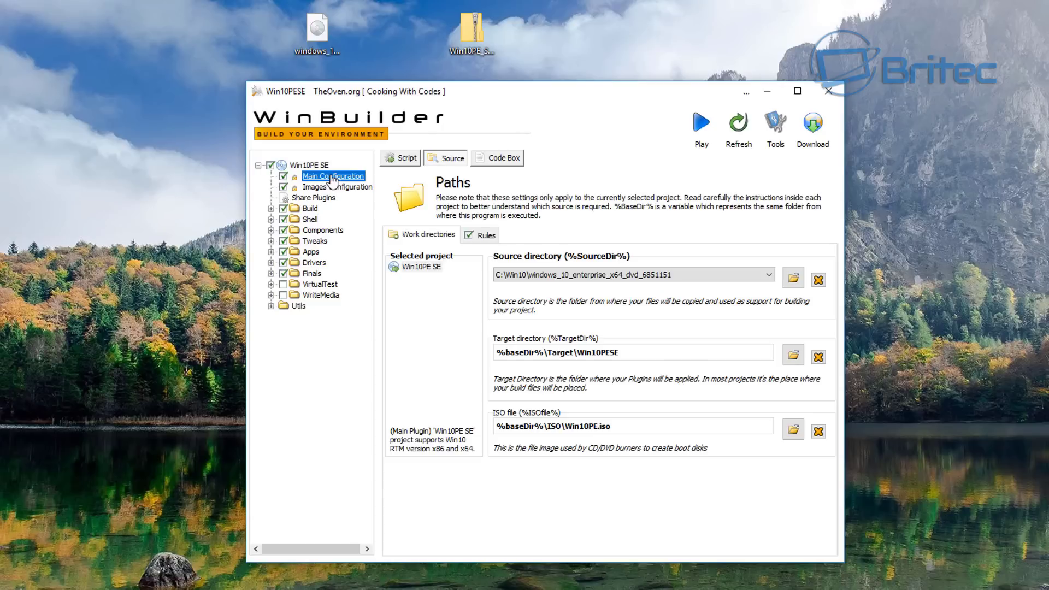
{"action": "left_click", "coordinate": [318, 187]}
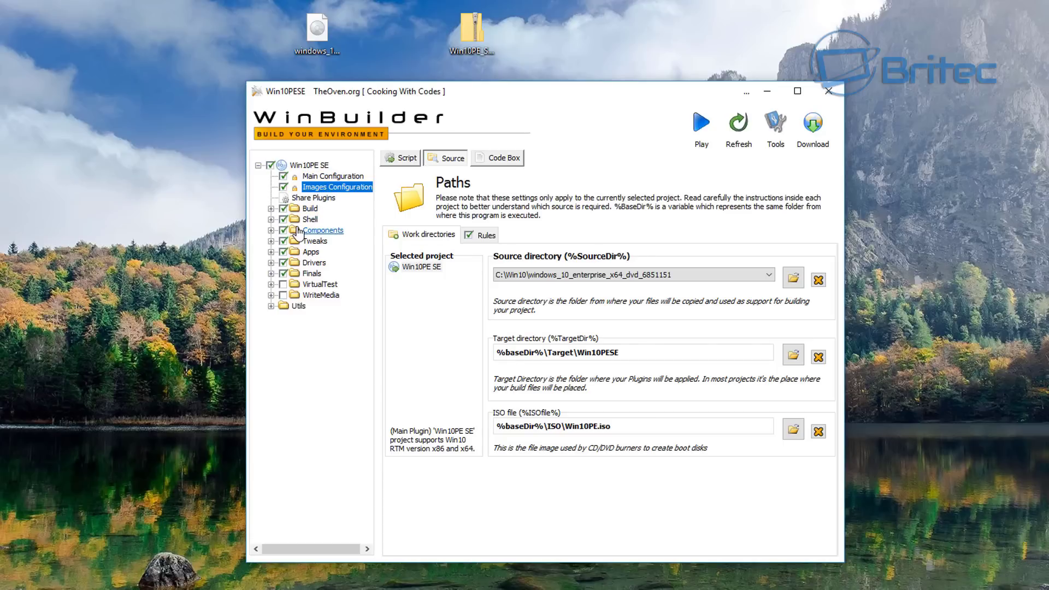
{"action": "left_click", "coordinate": [321, 199]}
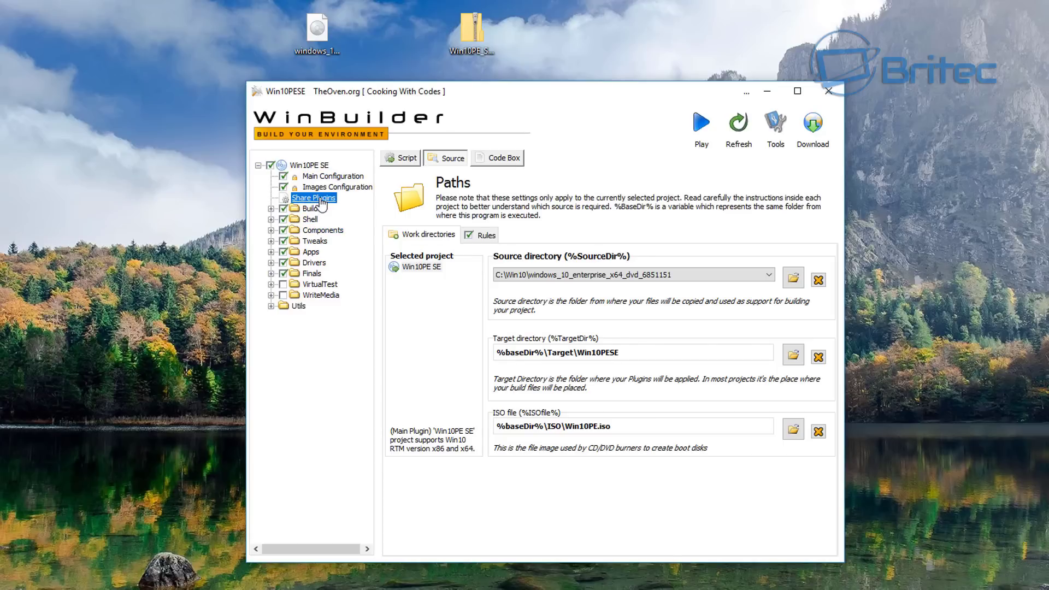
{"action": "left_click", "coordinate": [310, 208]}
{"action": "left_click", "coordinate": [271, 209]}
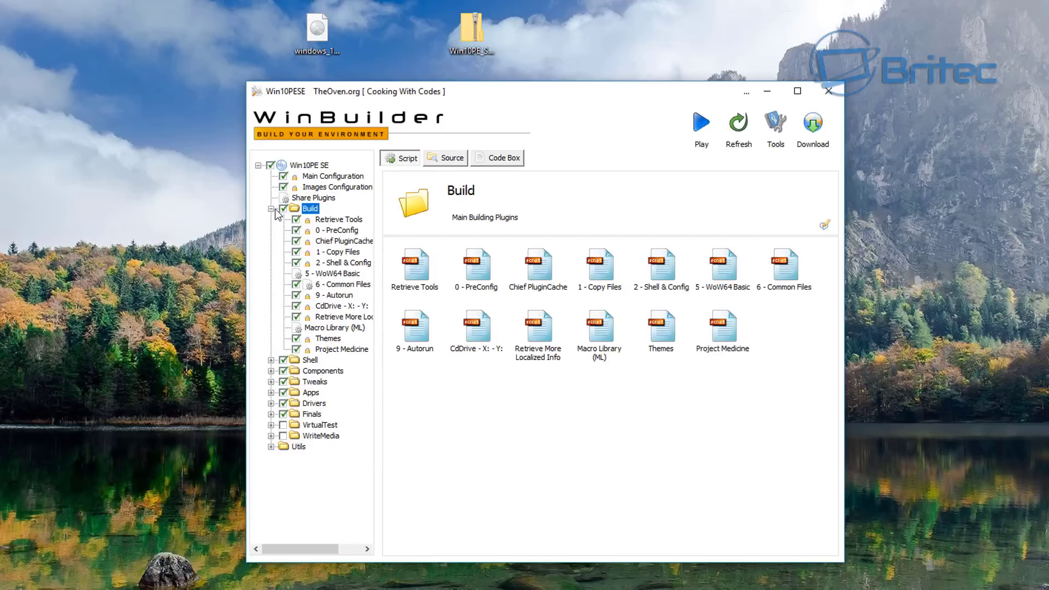
{"action": "left_click", "coordinate": [339, 220]}
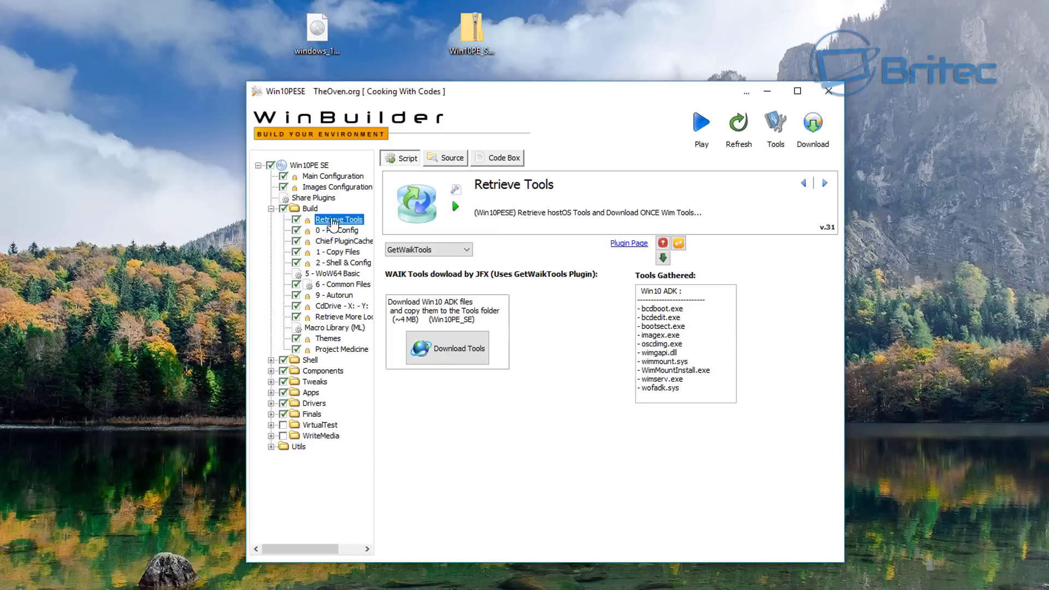
Download the Win10 ADK tools, then select the 0 - PreConfig plugin
{"action": "left_click", "coordinate": [449, 358]}
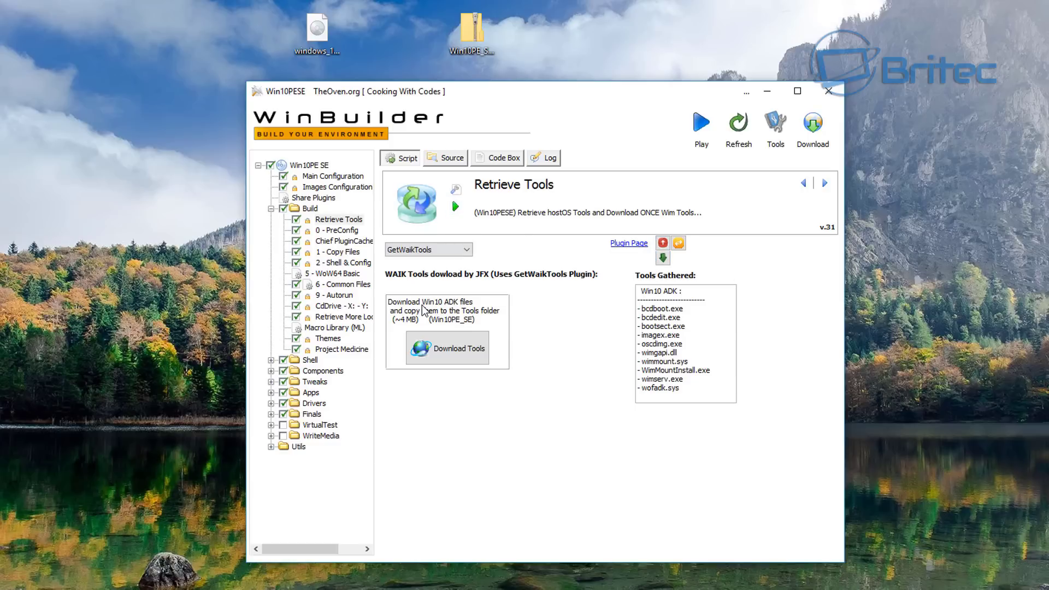
{"action": "left_click", "coordinate": [333, 231]}
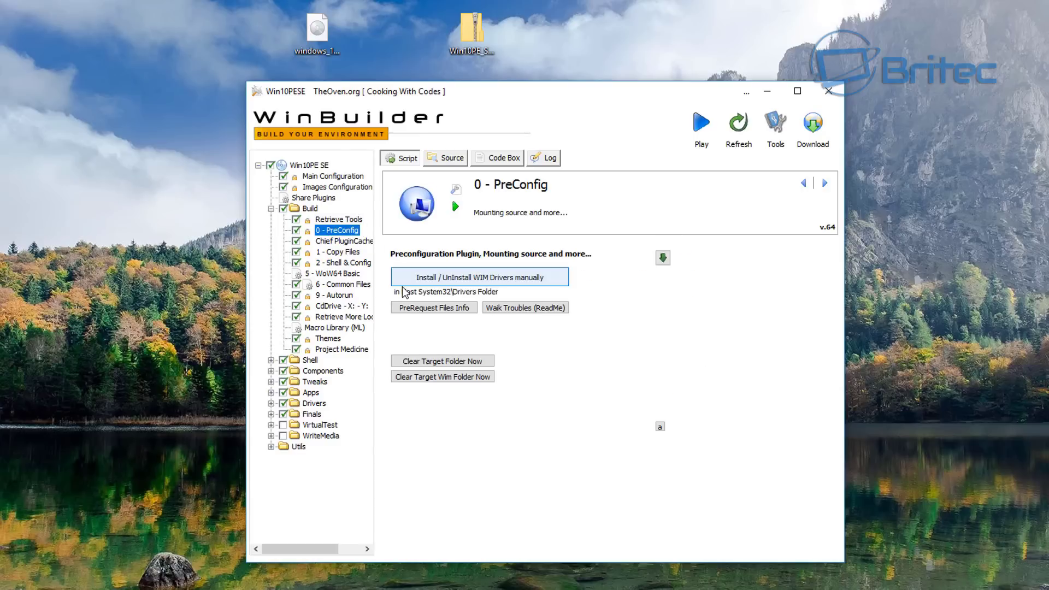
Review Chief PluginCache, 2 - Shell & Config, Themes and Project Medicine, ending on Shell
{"action": "left_click", "coordinate": [346, 242]}
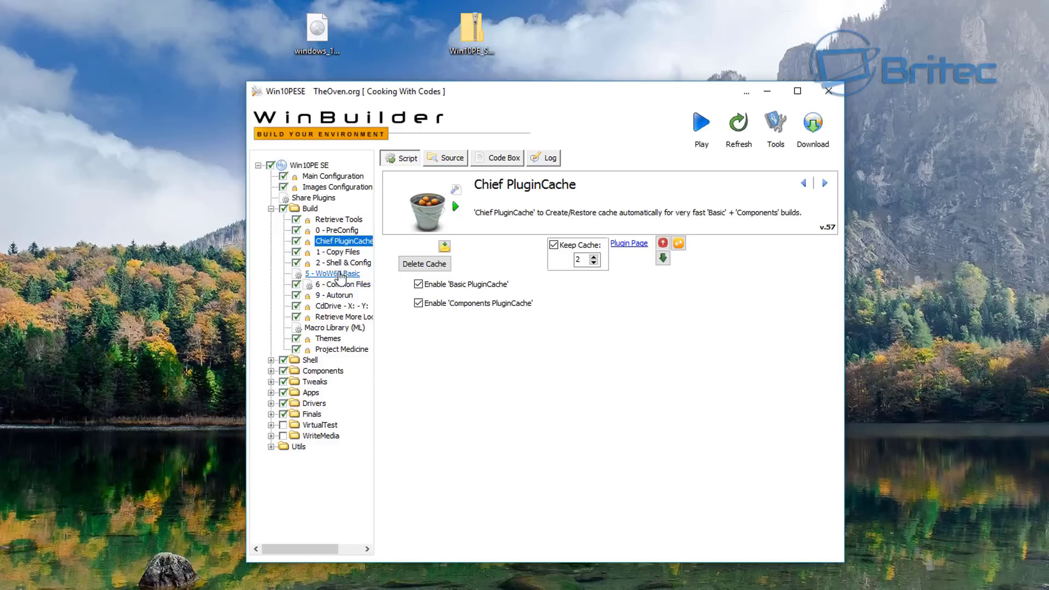
{"action": "left_click", "coordinate": [342, 264]}
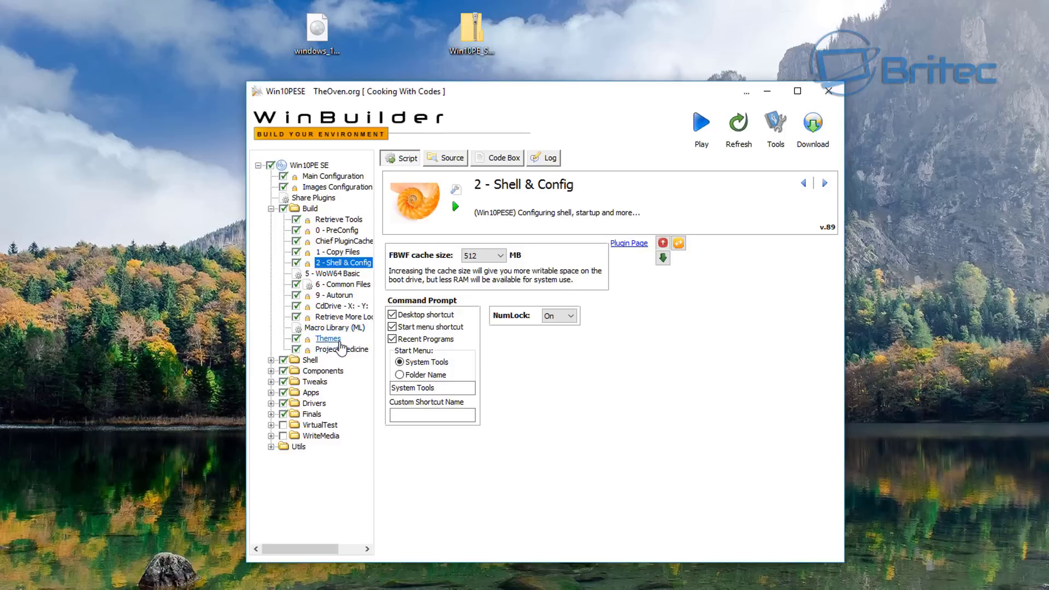
{"action": "left_click", "coordinate": [336, 340]}
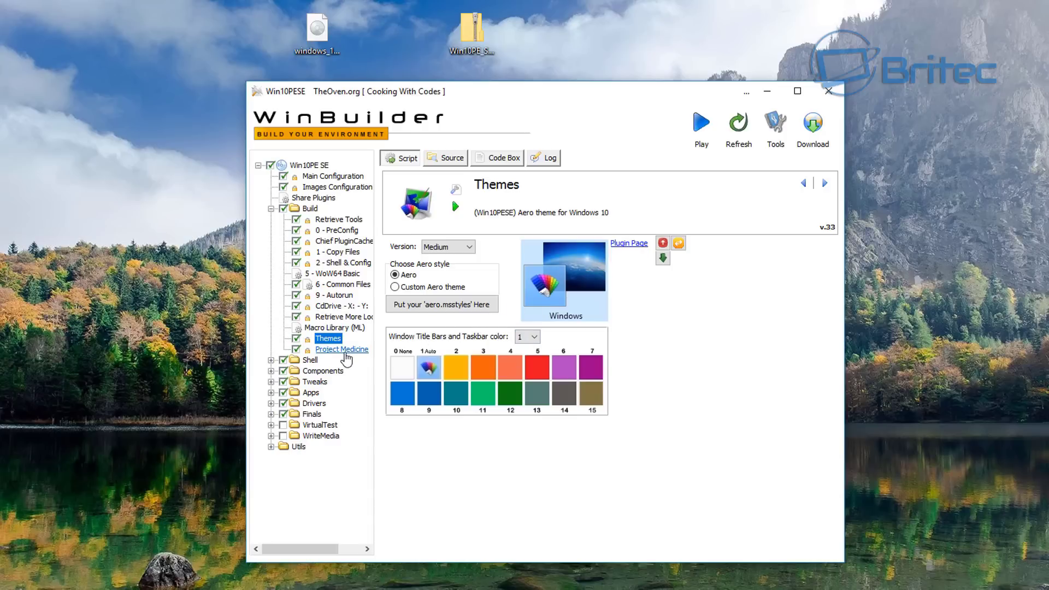
{"action": "left_click", "coordinate": [345, 351]}
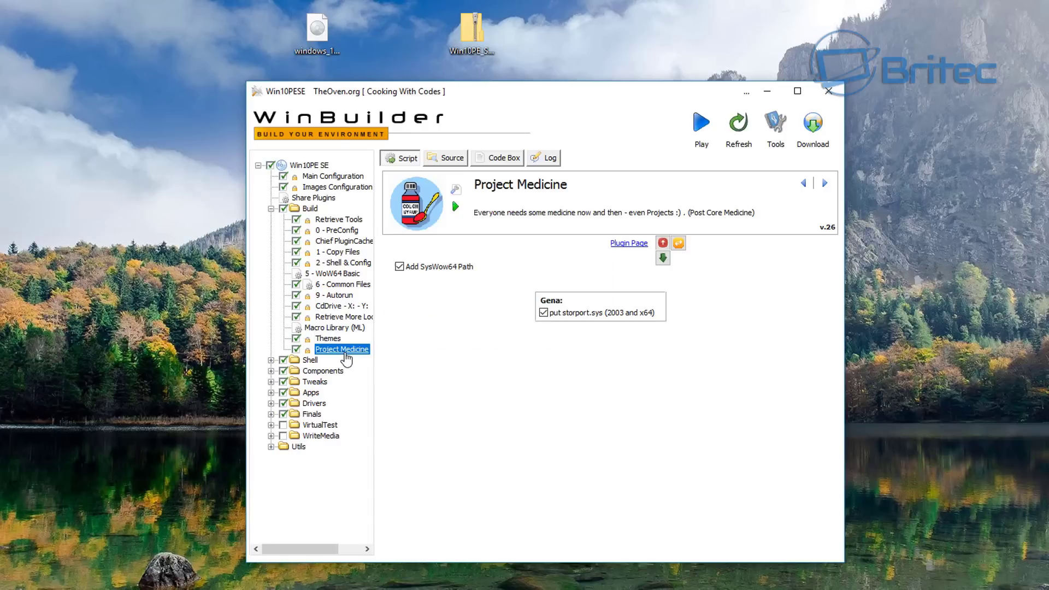
{"action": "left_click", "coordinate": [309, 361]}
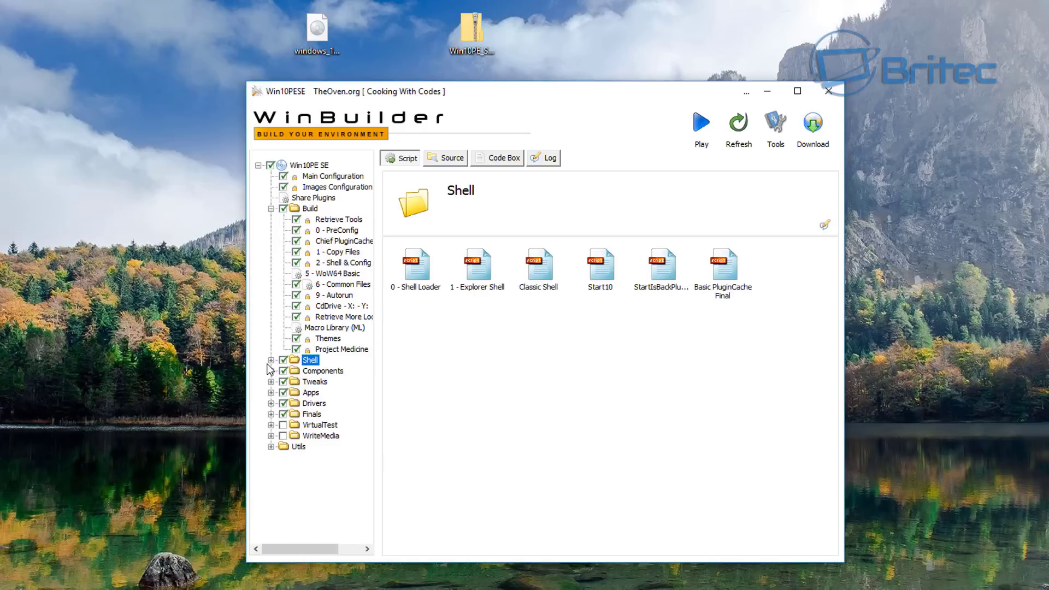
Expand Shell and review Shell Loader, Explorer Shell, Classic Shell, Start10 and StartIsBackPlusPlus
{"action": "left_click", "coordinate": [270, 360]}
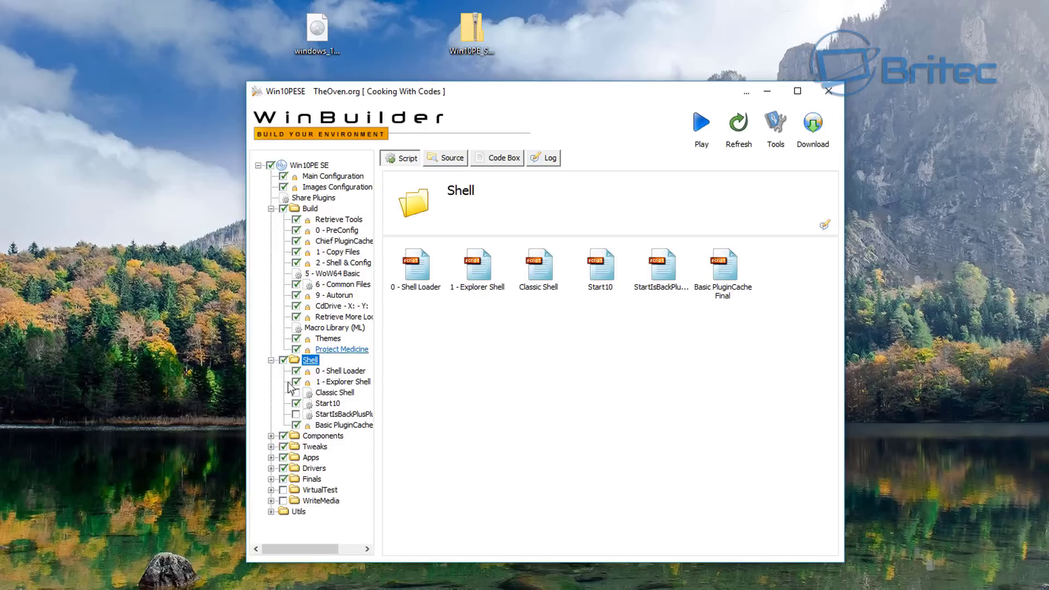
{"action": "left_click", "coordinate": [336, 371]}
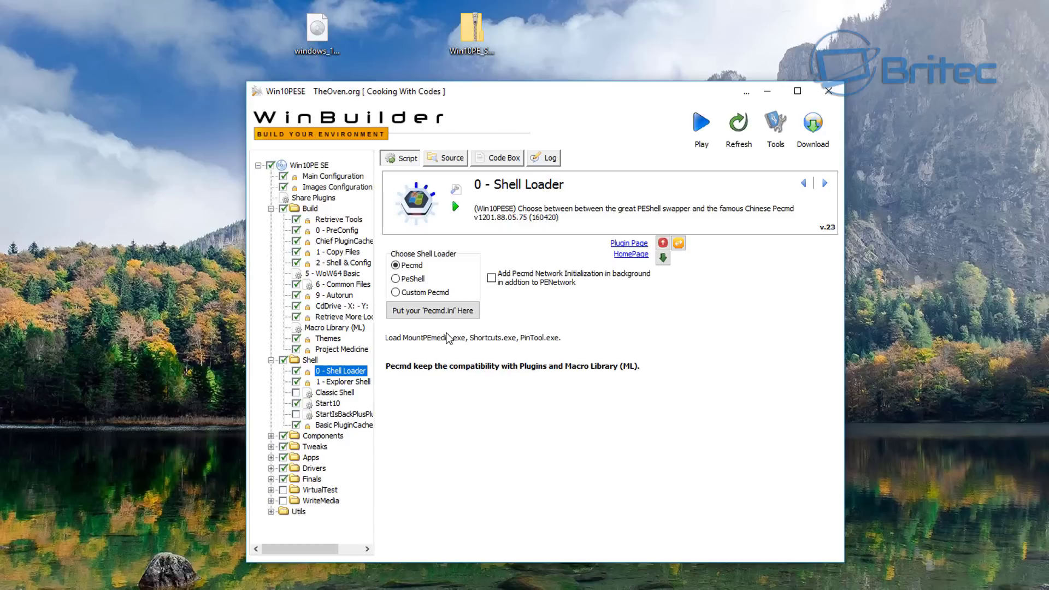
{"action": "left_click", "coordinate": [369, 383]}
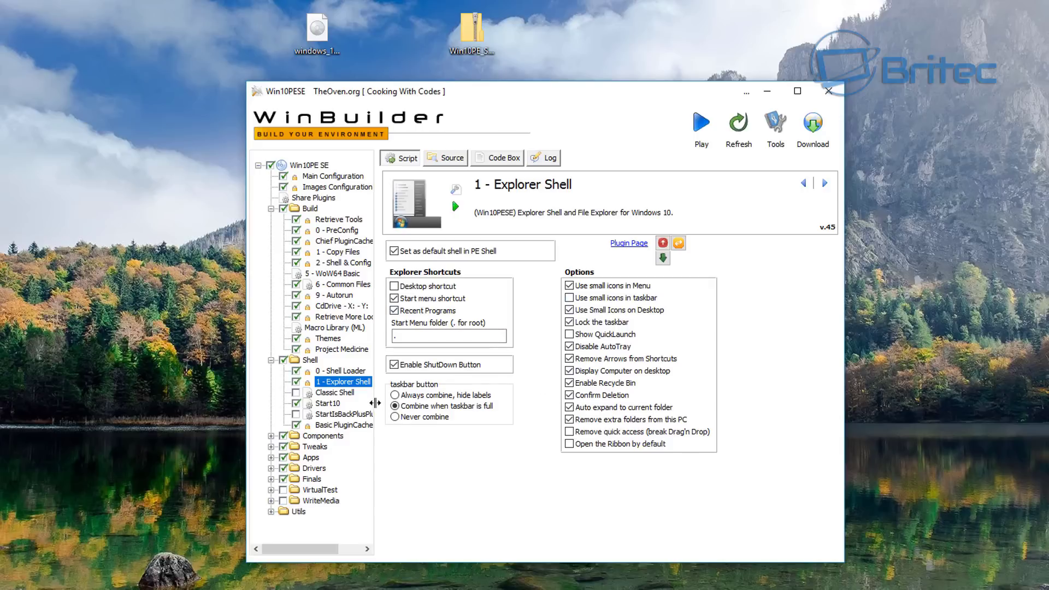
{"action": "left_click", "coordinate": [341, 397]}
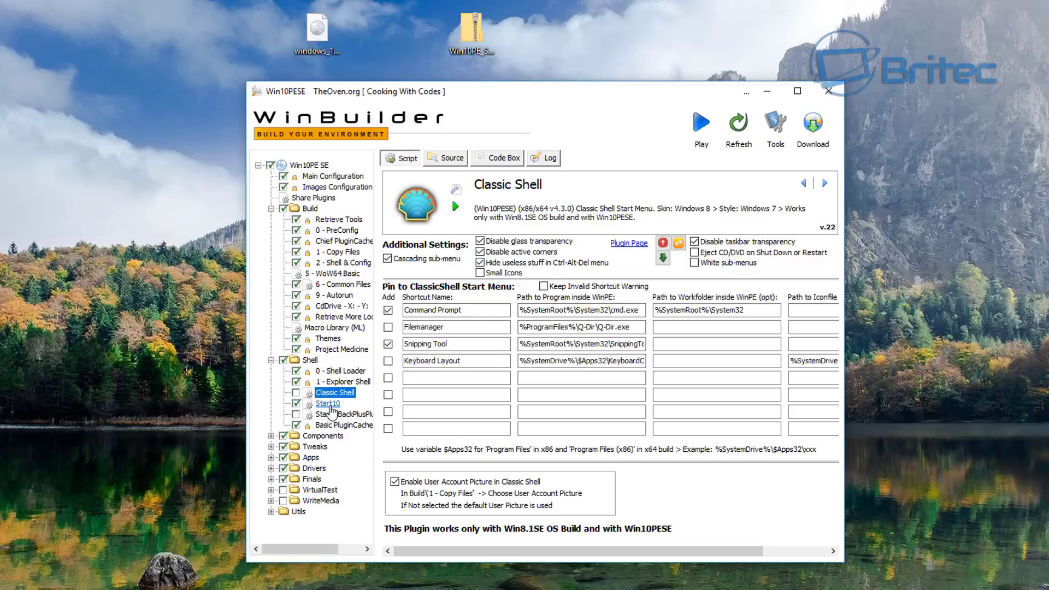
{"action": "left_click", "coordinate": [329, 405]}
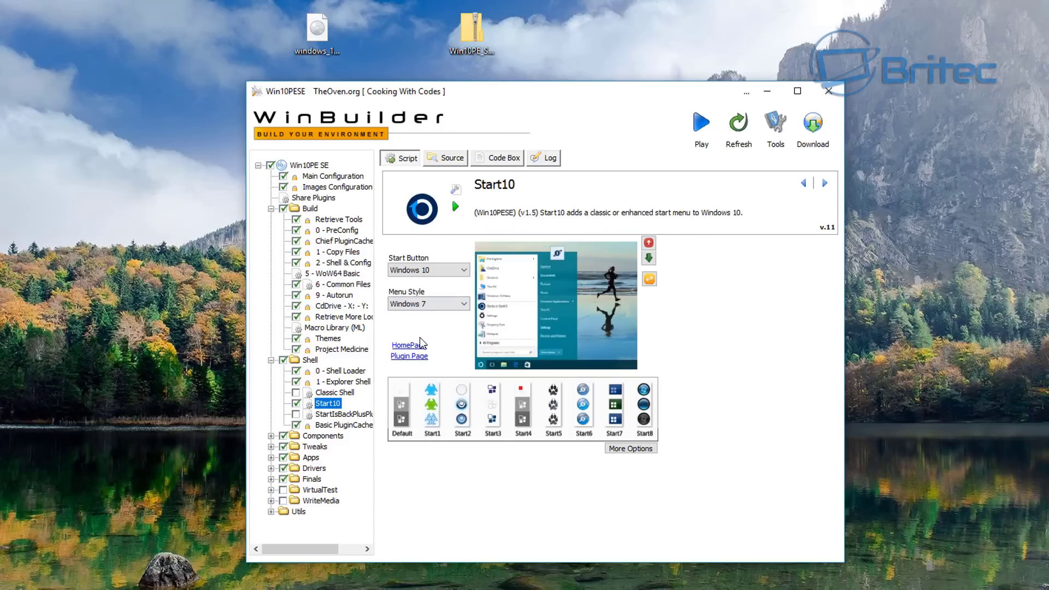
{"action": "left_click", "coordinate": [345, 415]}
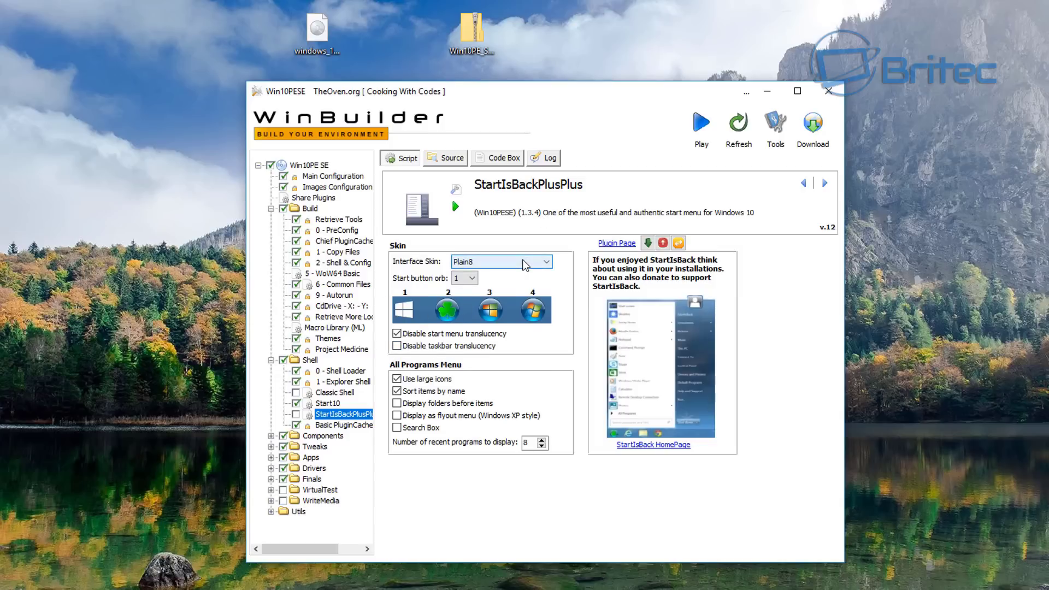
Download the latest StartIsBackPlusPlus plugin script from the project server, confirming the prompt
{"action": "left_click", "coordinate": [647, 244]}
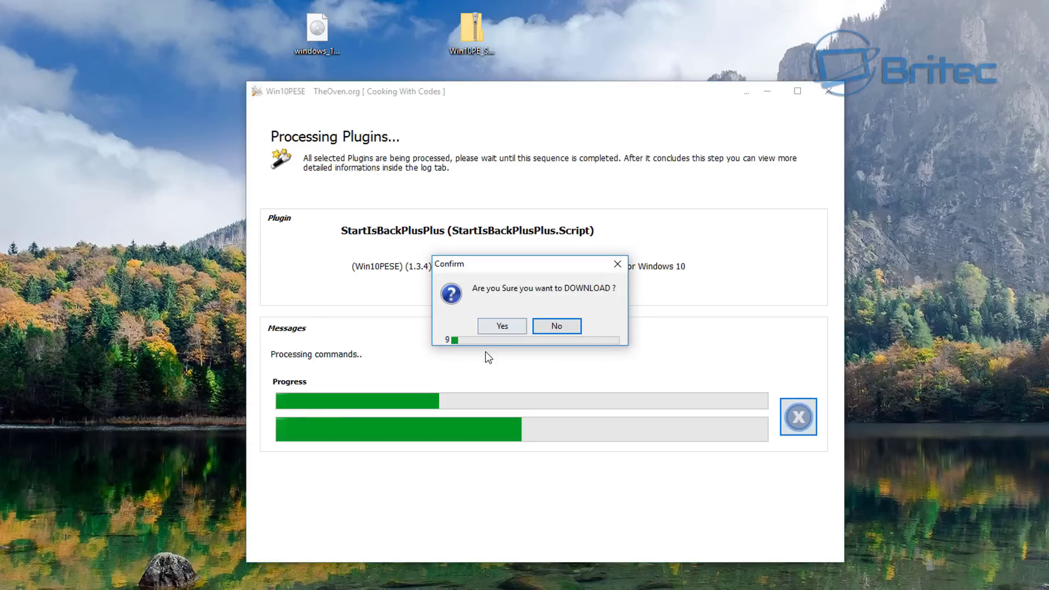
{"action": "left_click", "coordinate": [499, 326]}
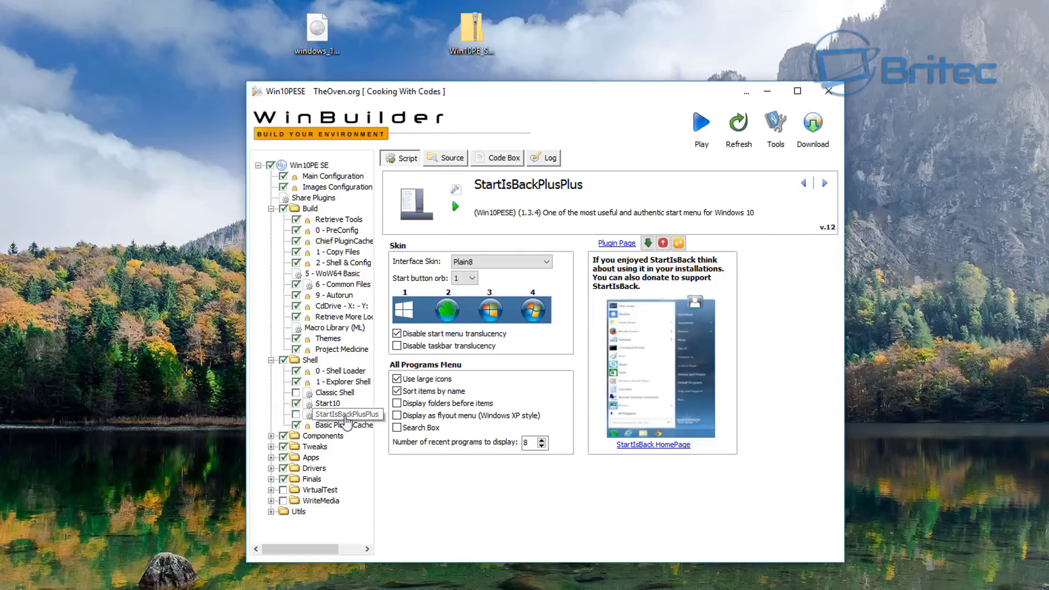
Tick StartIsBackPlusPlus instead of Start10 and look over its Script, Source and Code Box tabs
{"action": "left_click", "coordinate": [296, 414]}
{"action": "left_click", "coordinate": [296, 403]}
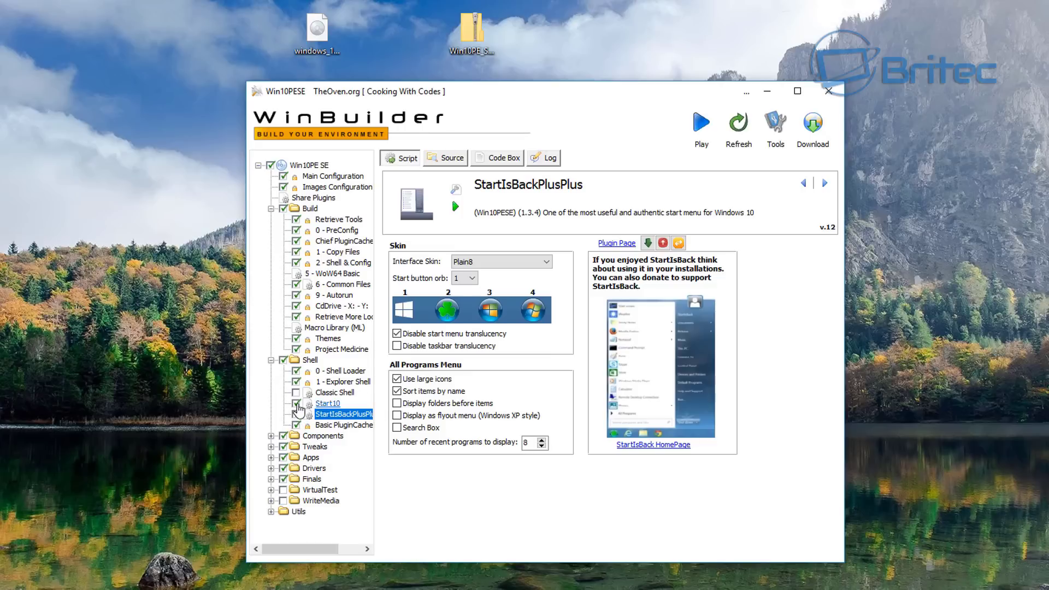
{"action": "left_click", "coordinate": [335, 417]}
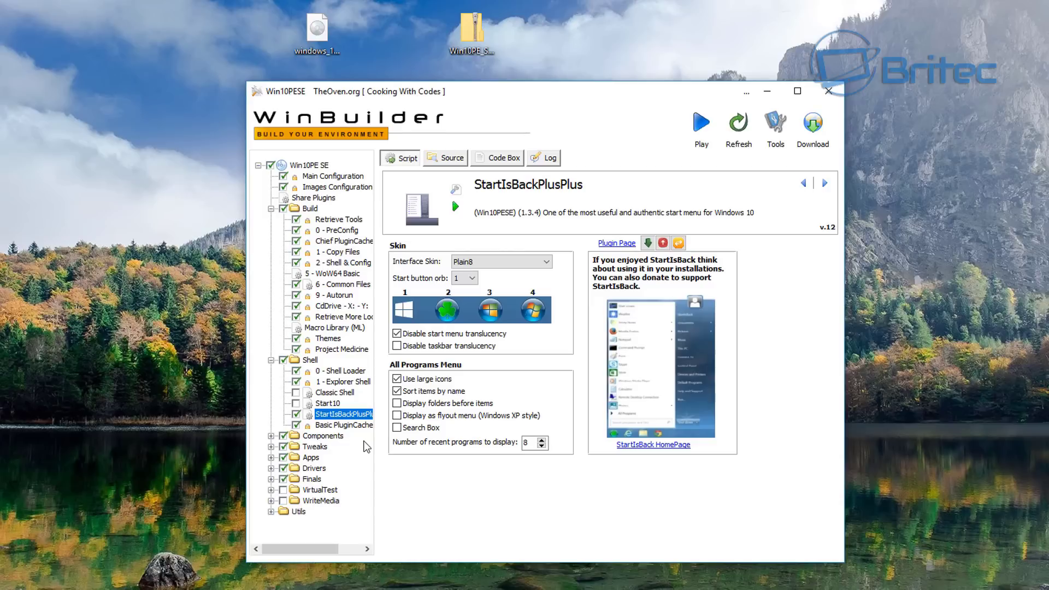
{"action": "left_click", "coordinate": [465, 159]}
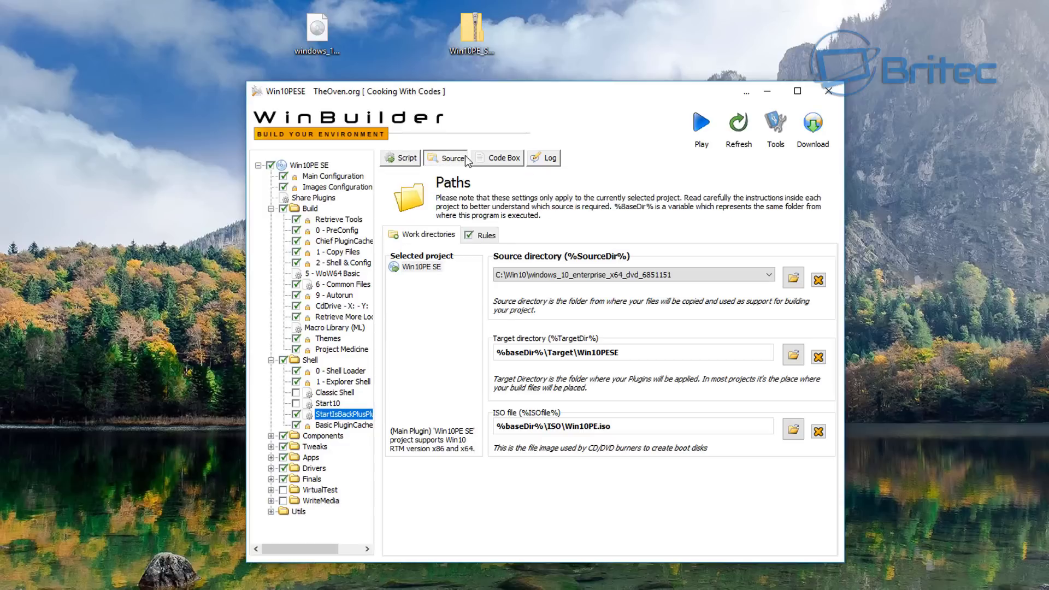
{"action": "left_click", "coordinate": [497, 158]}
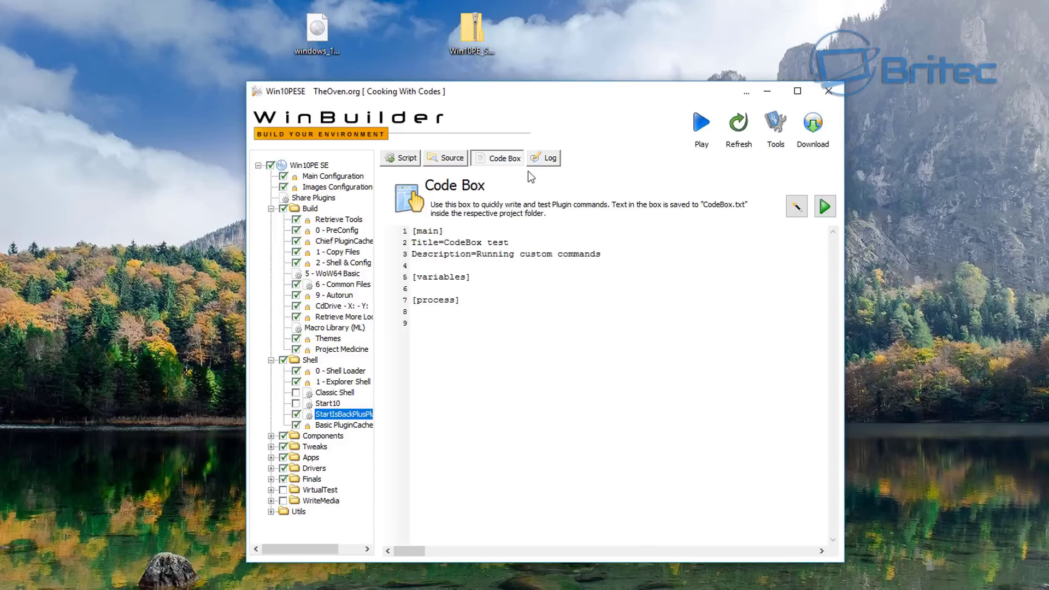
{"action": "left_click", "coordinate": [403, 158]}
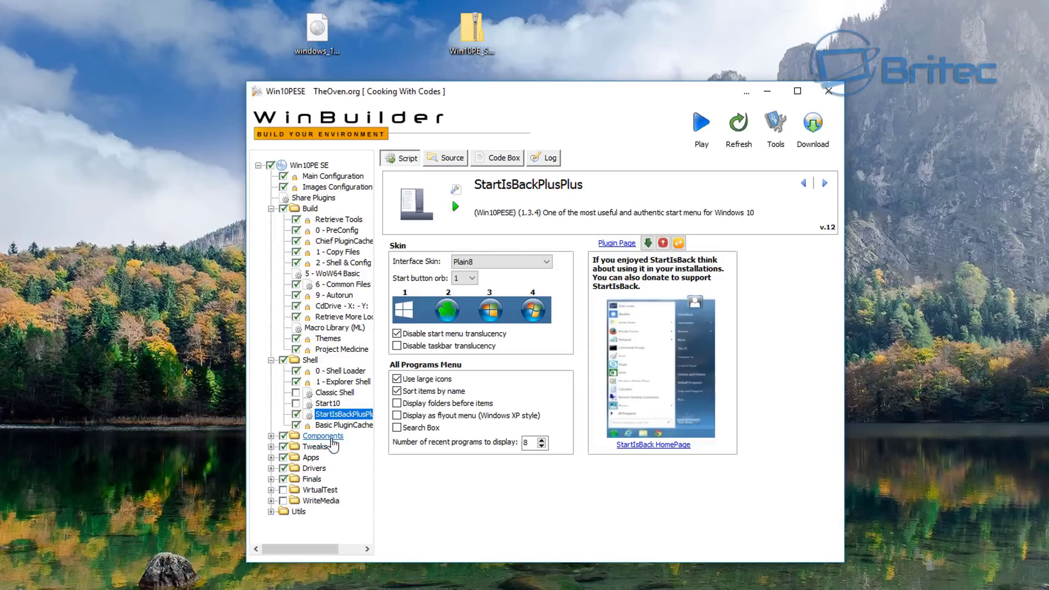
Expand Components, show the Shell group overview, widen the plugin tree, then collapse Components
{"action": "left_click", "coordinate": [271, 435]}
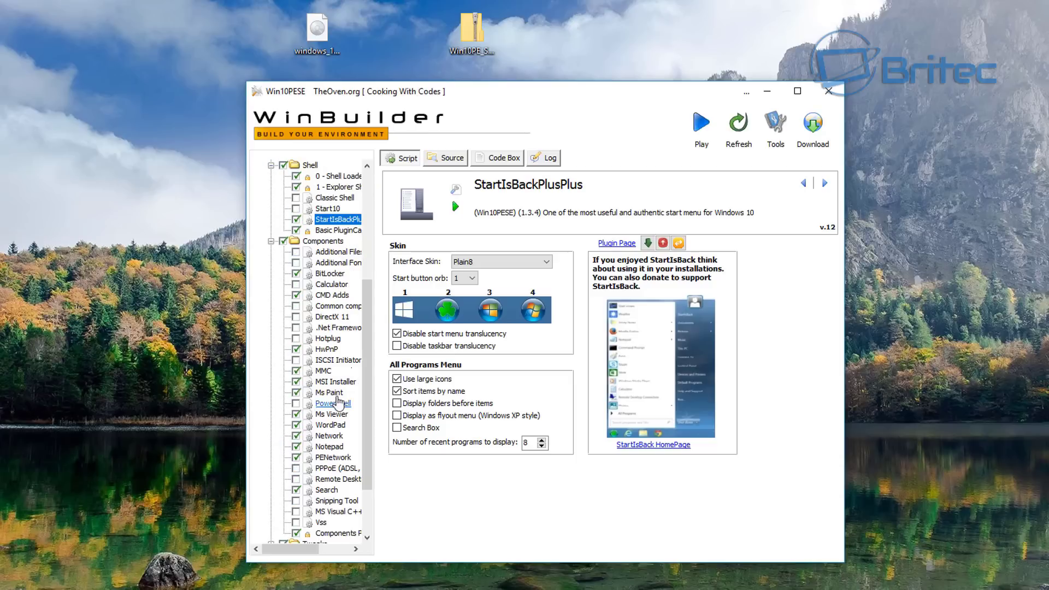
{"action": "double_click", "coordinate": [310, 165]}
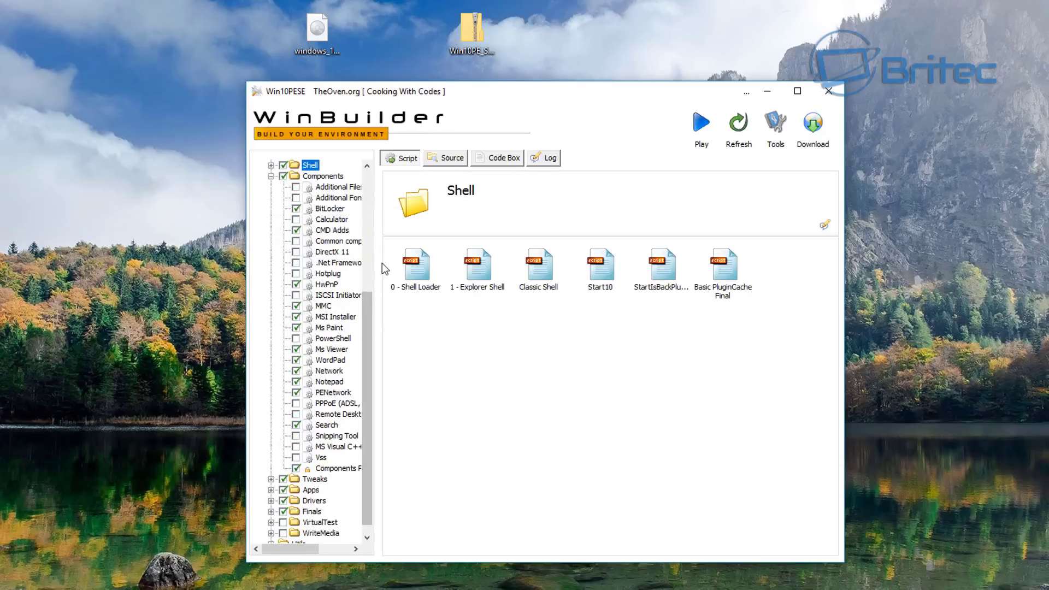
{"action": "left_click_drag", "start_coordinate": [382, 263], "coordinate": [407, 276]}
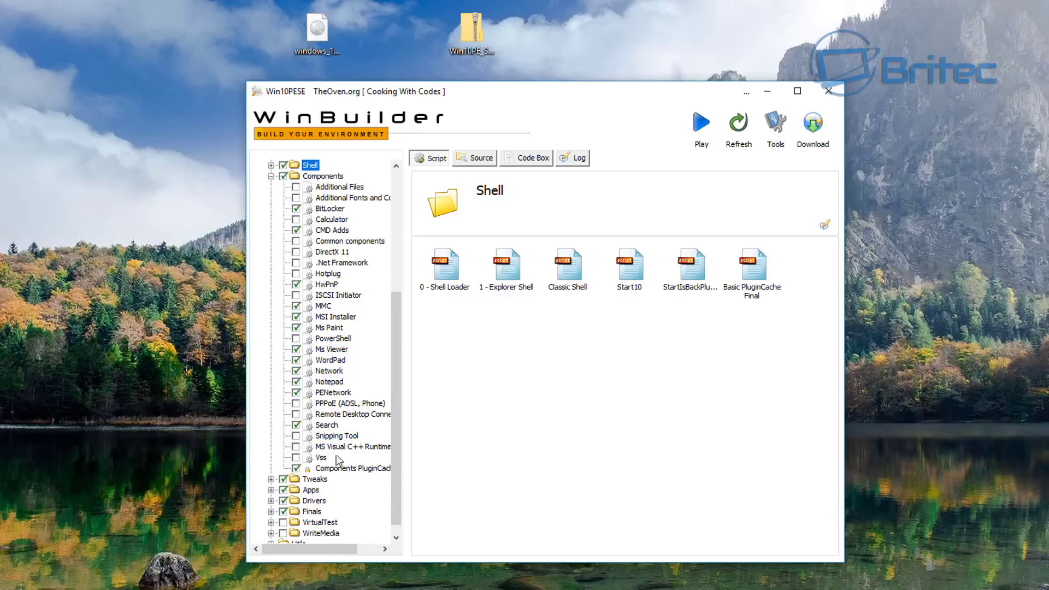
{"action": "left_click", "coordinate": [271, 176]}
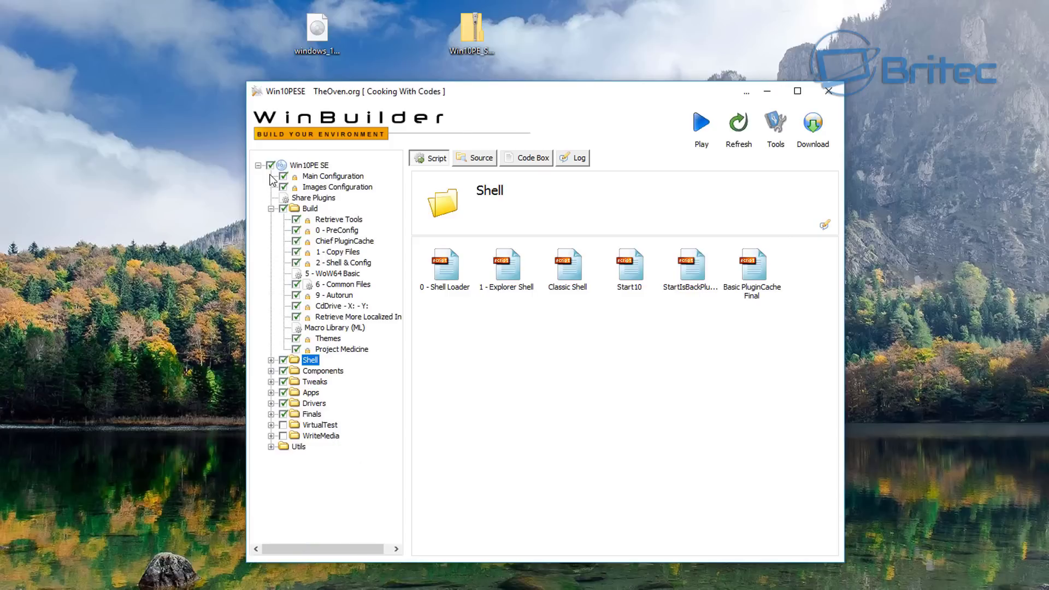
In the Tweaks Wallpaper plugin, try Use Custom then return to Use Default Wallpaper
{"action": "left_click", "coordinate": [271, 382]}
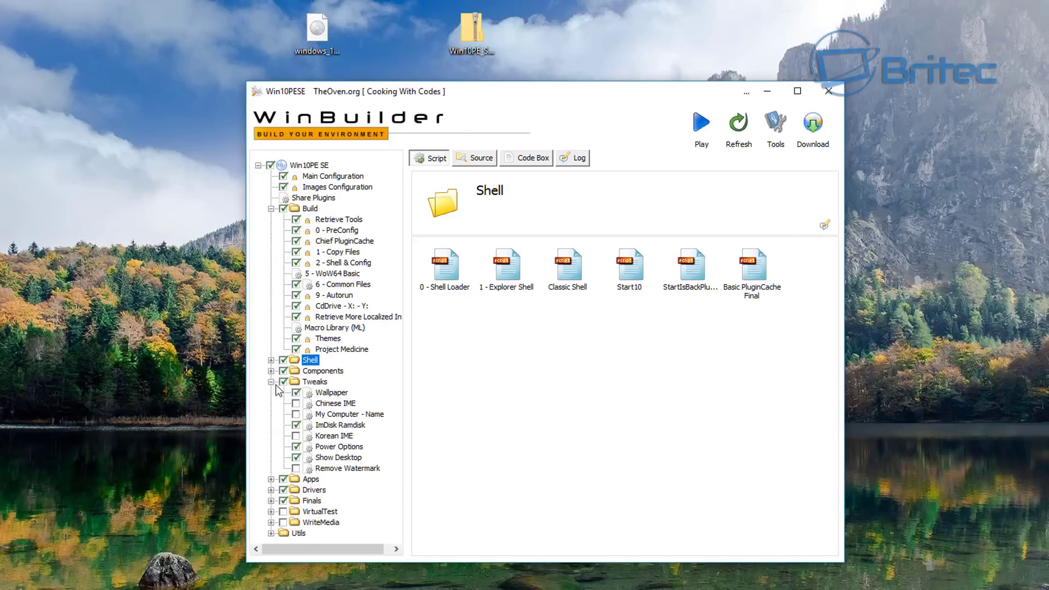
{"action": "left_click", "coordinate": [334, 393]}
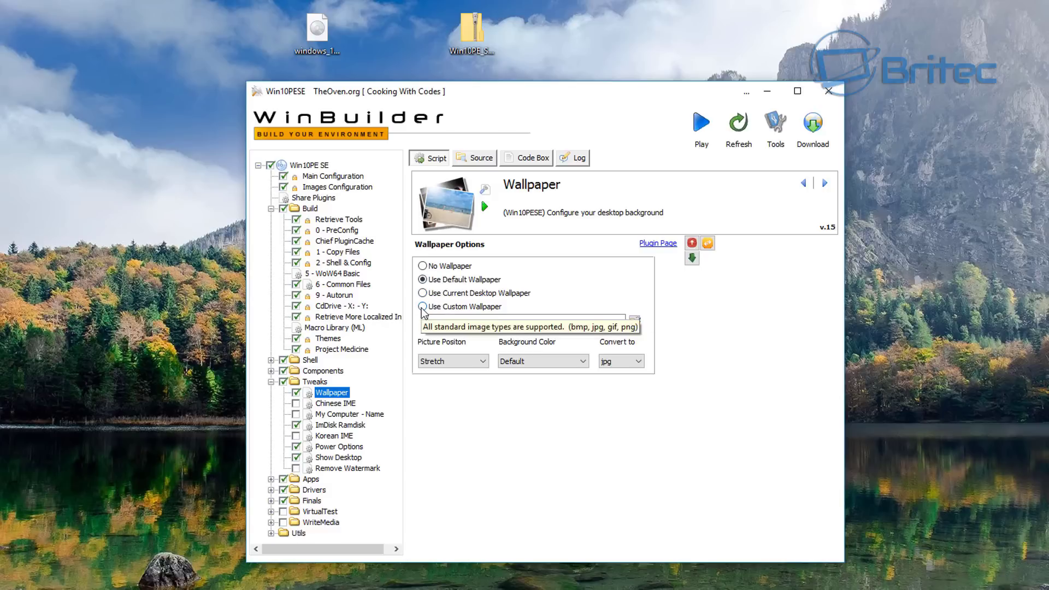
{"action": "left_click", "coordinate": [423, 307]}
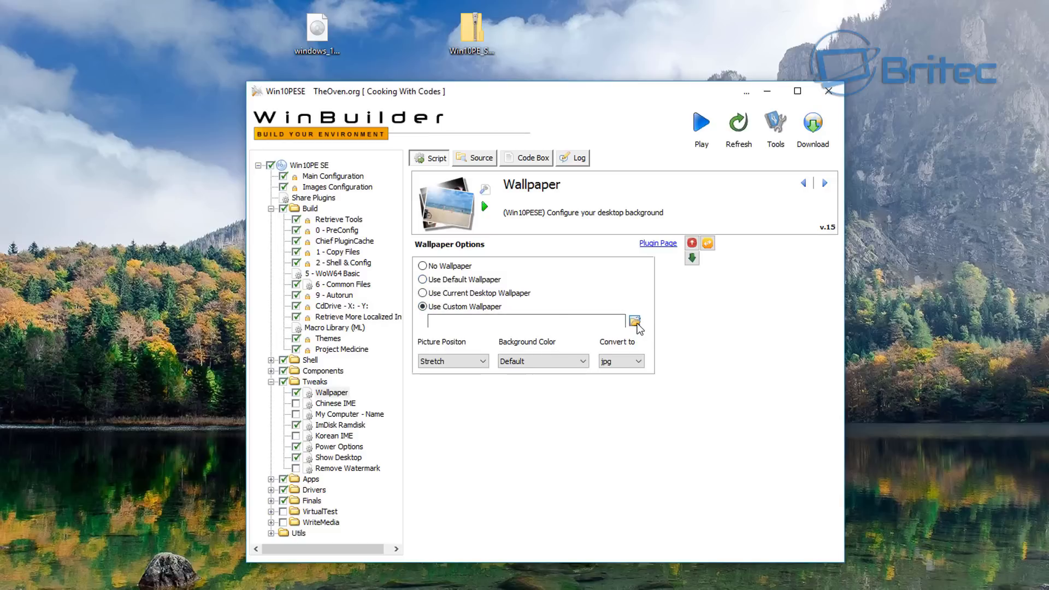
{"action": "left_click", "coordinate": [427, 279]}
Review the Power Options and Show Desktop tweaks, then show the Tweaks overview
{"action": "left_click", "coordinate": [339, 446]}
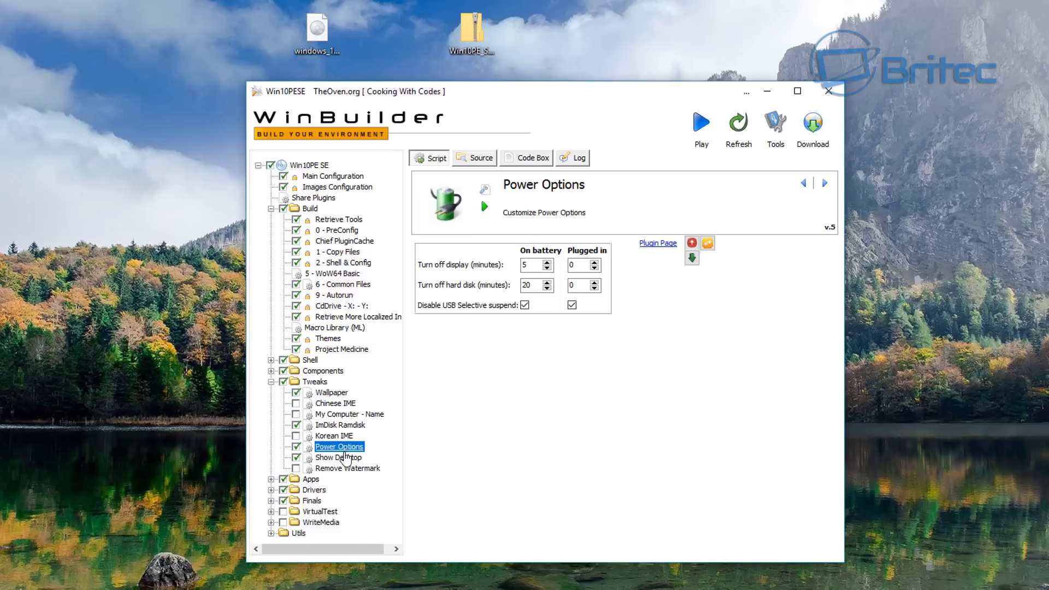
{"action": "left_click", "coordinate": [344, 459]}
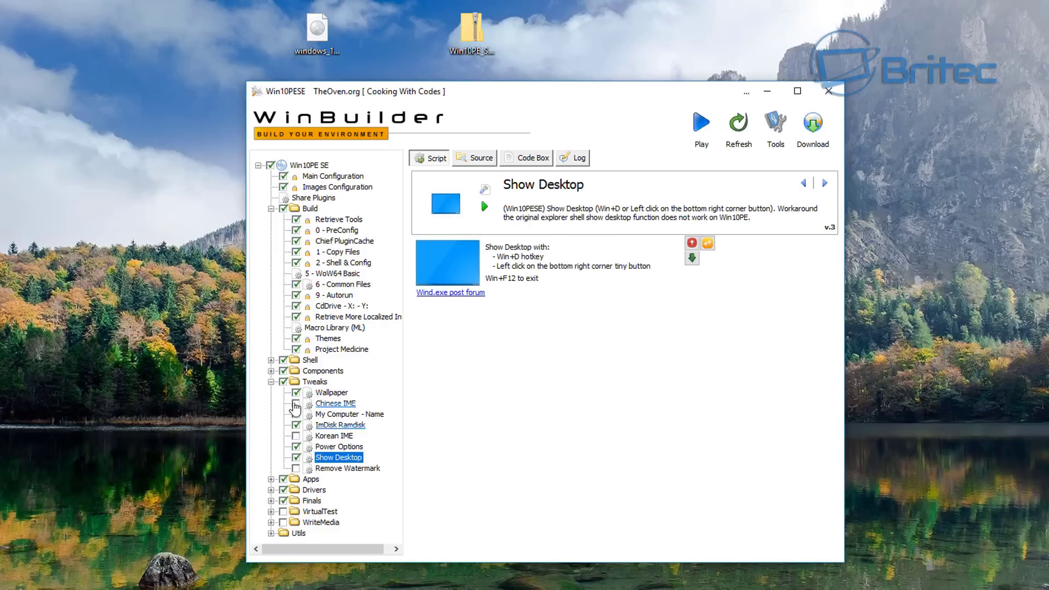
{"action": "left_click", "coordinate": [271, 381]}
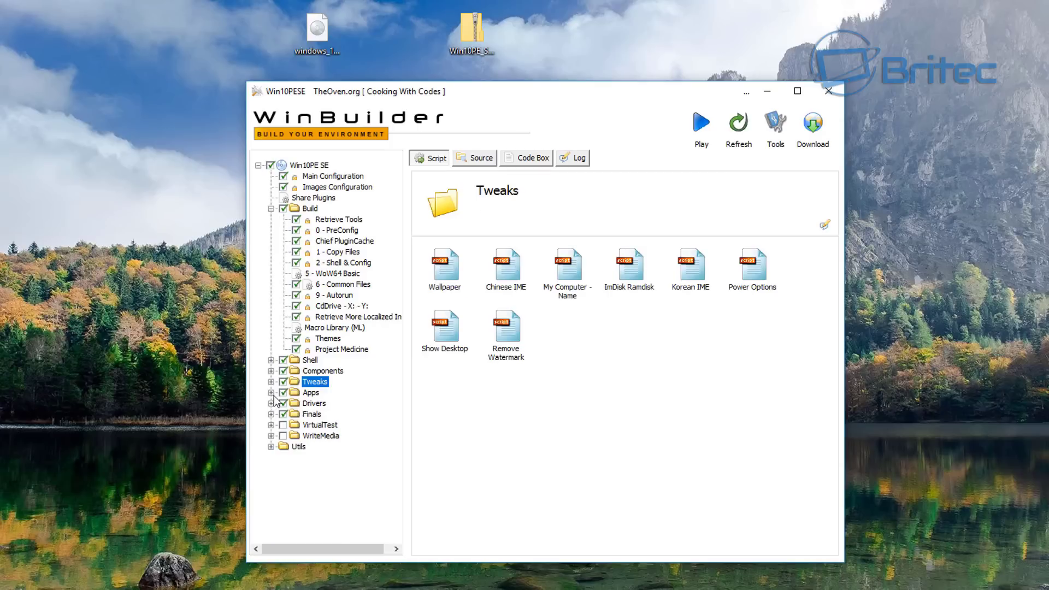
Tick Total Commander under Apps > File Tasks and download its latest plugin script
{"action": "left_click", "coordinate": [272, 392]}
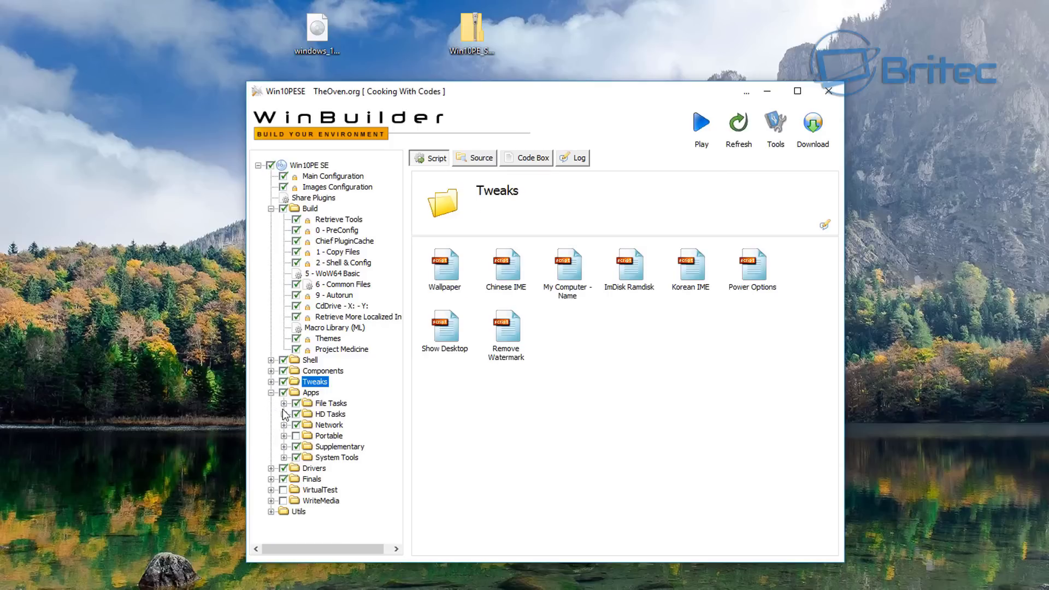
{"action": "left_click", "coordinate": [284, 403]}
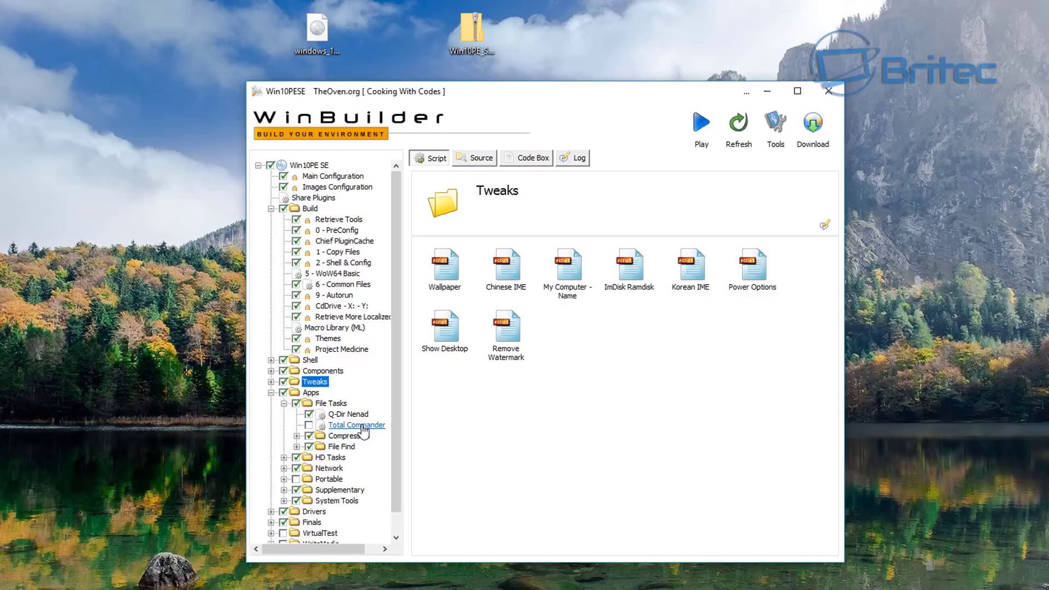
{"action": "left_click", "coordinate": [309, 425]}
{"action": "left_click", "coordinate": [333, 425]}
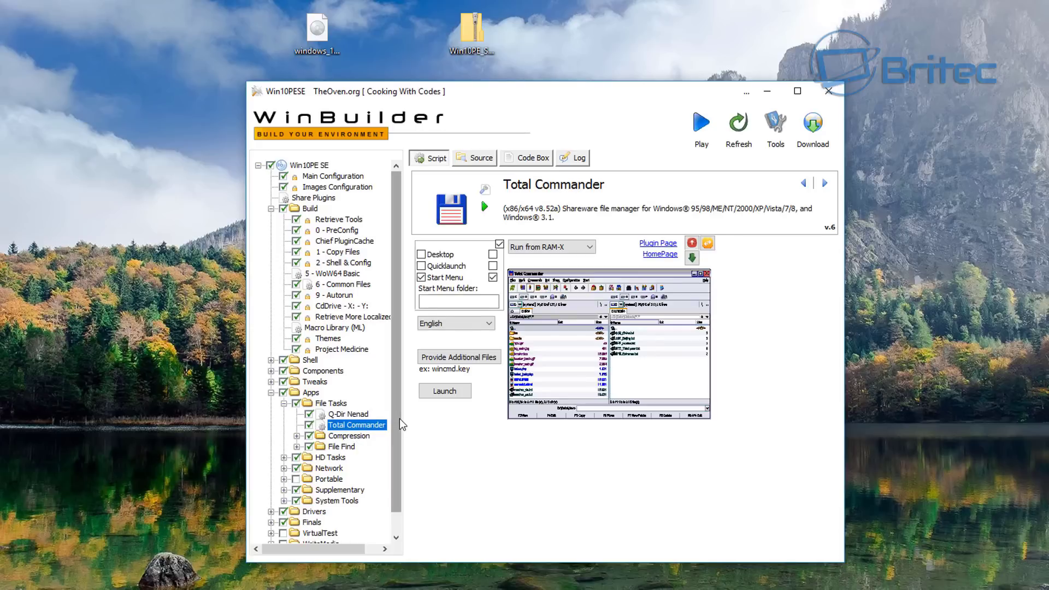
{"action": "left_click", "coordinate": [691, 257]}
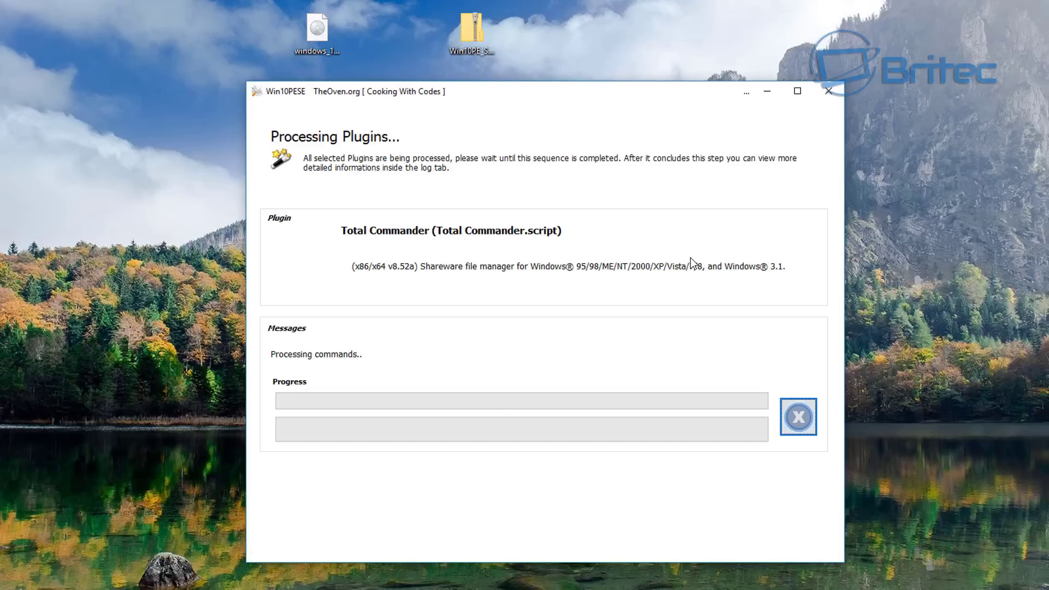
{"action": "left_click", "coordinate": [500, 333]}
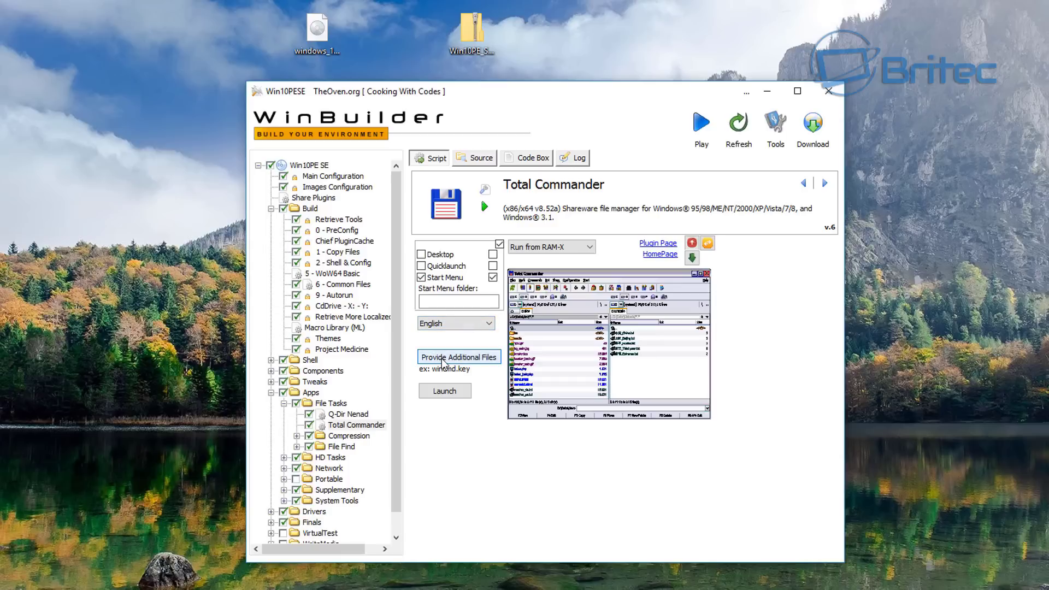
Enable Total Commander's Desktop shortcut and expand the Compression and HD Tasks groups
{"action": "left_click", "coordinate": [434, 256]}
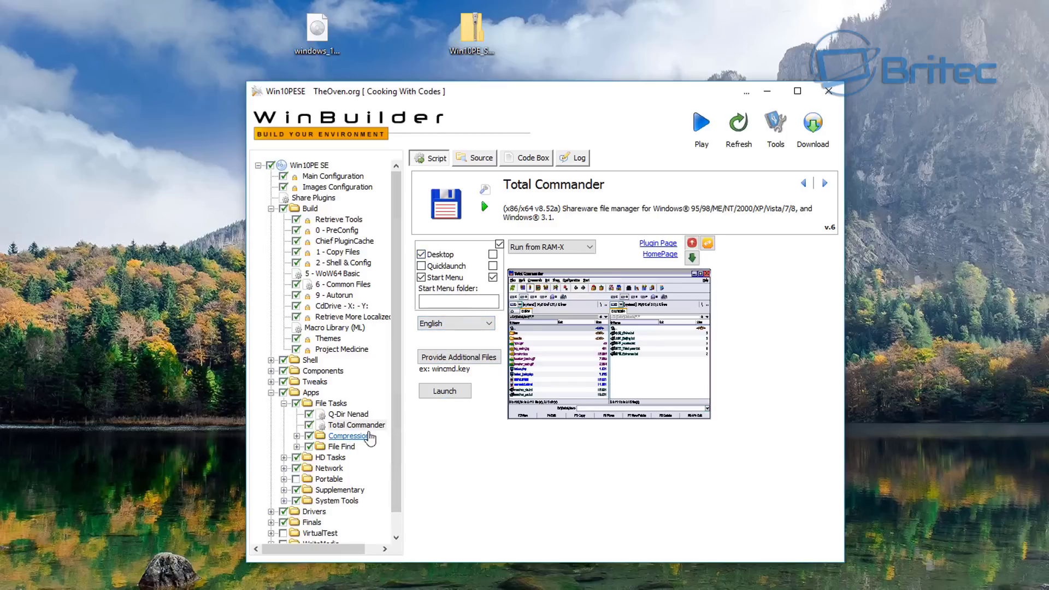
{"action": "left_click", "coordinate": [296, 436]}
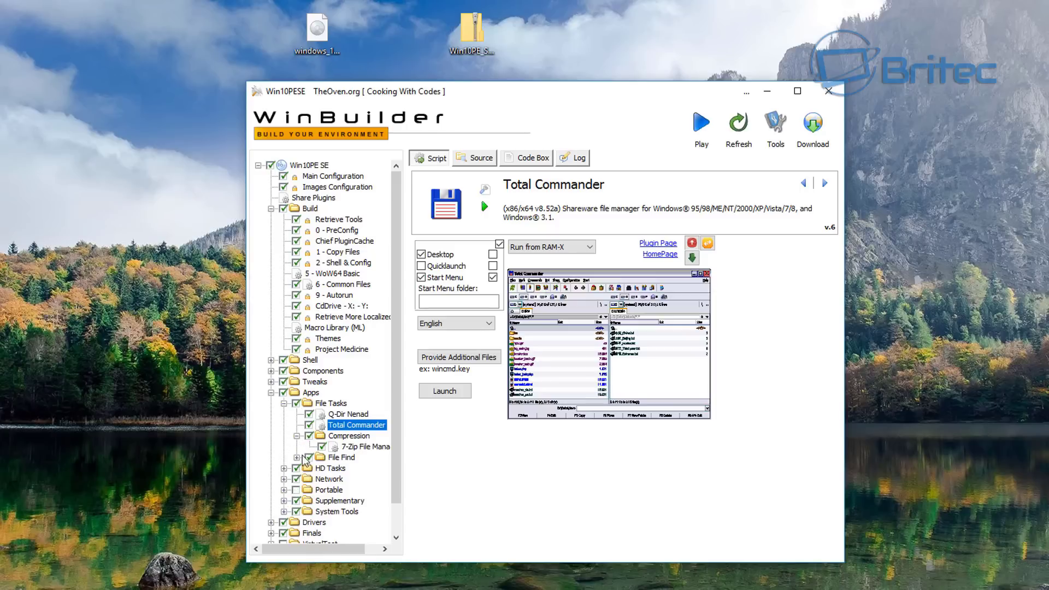
{"action": "left_click", "coordinate": [283, 468]}
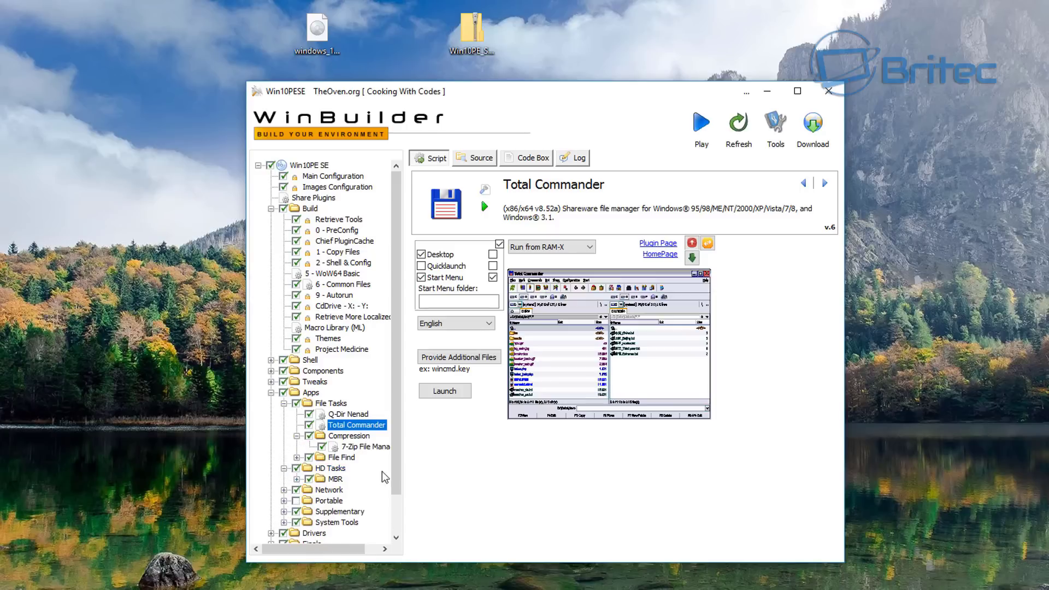
{"action": "scroll", "coordinate": [353, 488], "scroll_direction": "down", "scroll_amount": 1}
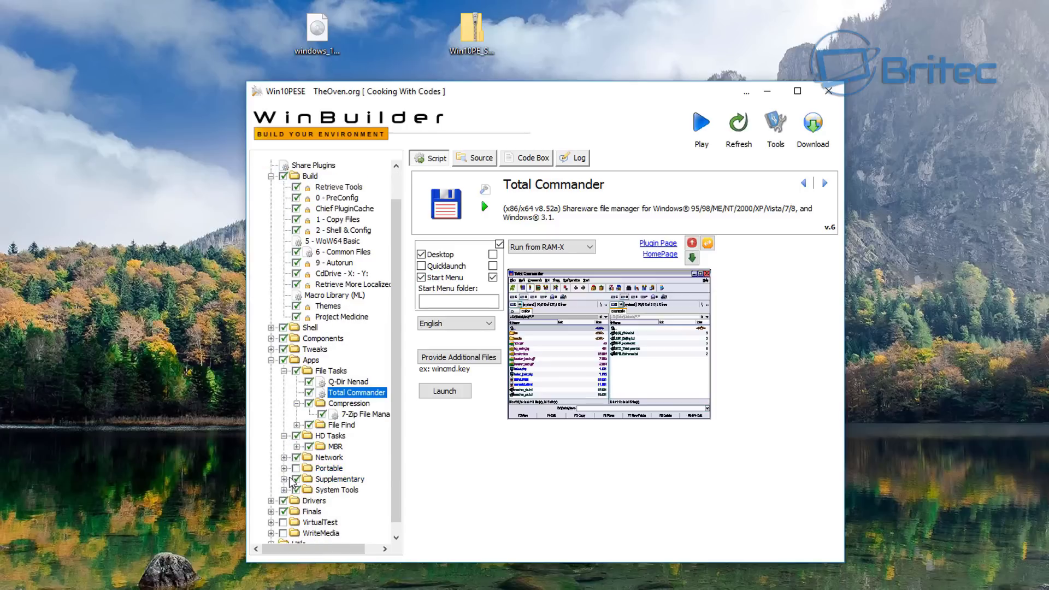
Open PStart and Papps under Portable and download its latest plugin script
{"action": "left_click", "coordinate": [328, 469]}
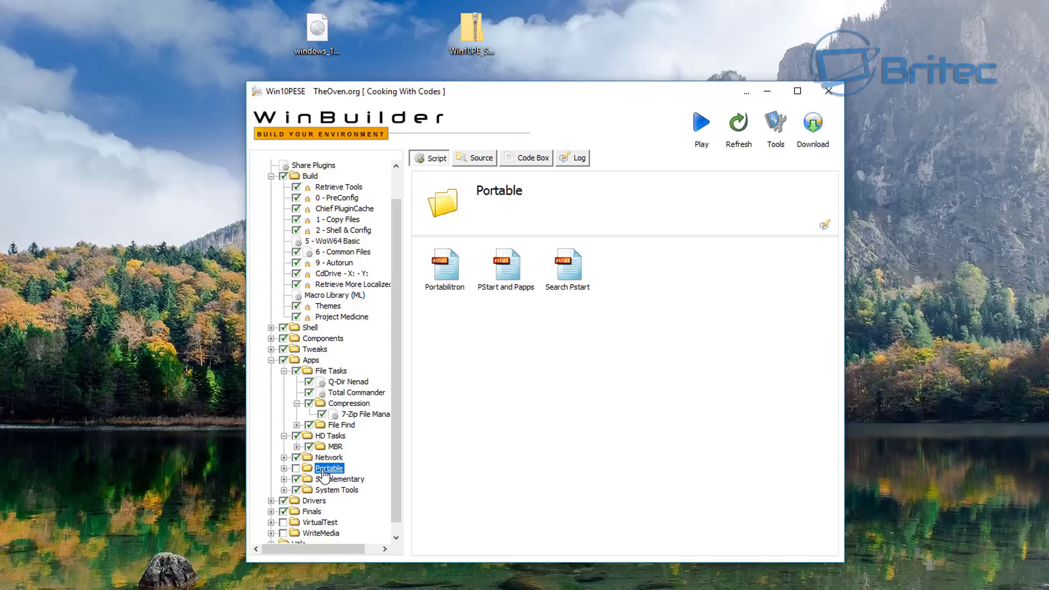
{"action": "left_click", "coordinate": [283, 370]}
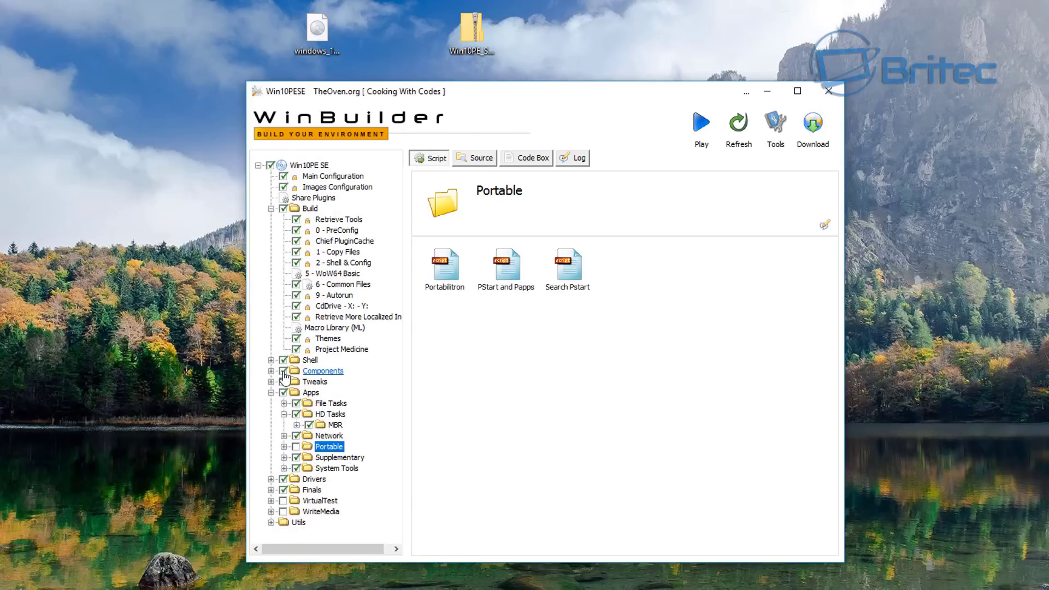
{"action": "left_click", "coordinate": [284, 447]}
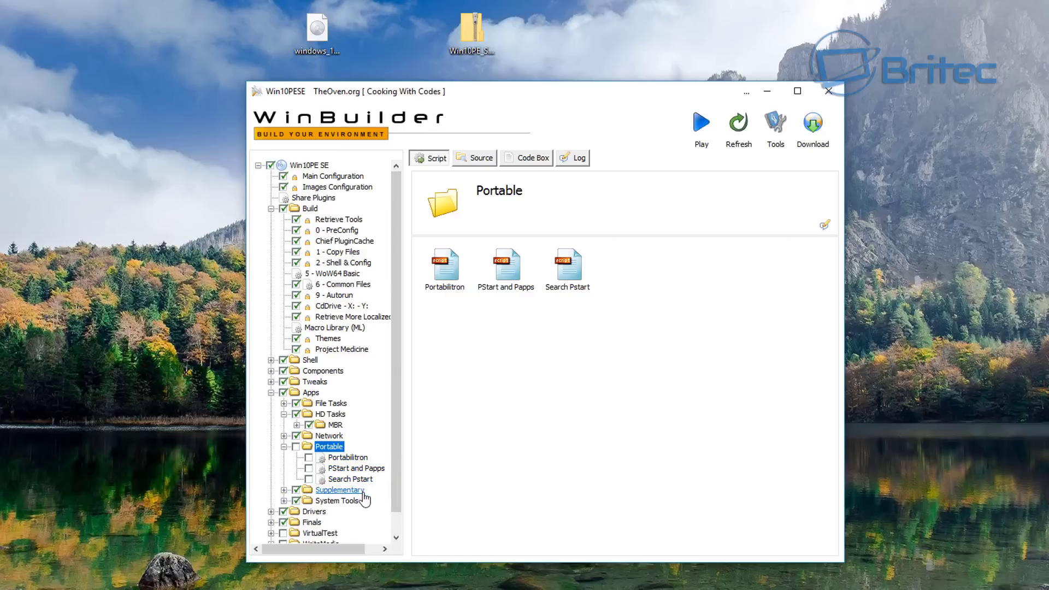
{"action": "left_click", "coordinate": [366, 472]}
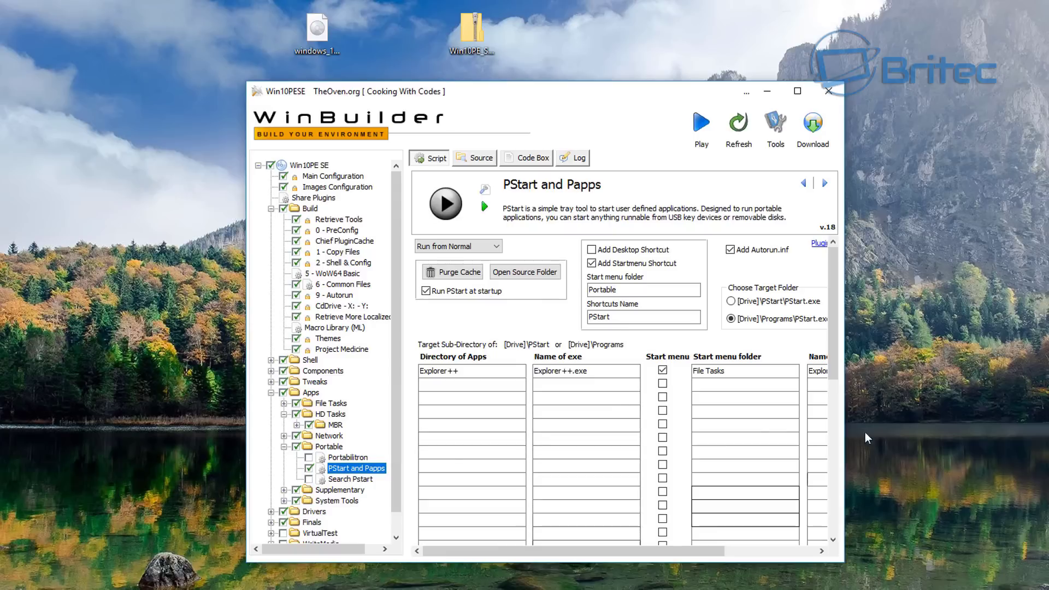
{"action": "left_click_drag", "start_coordinate": [639, 551], "coordinate": [730, 551]}
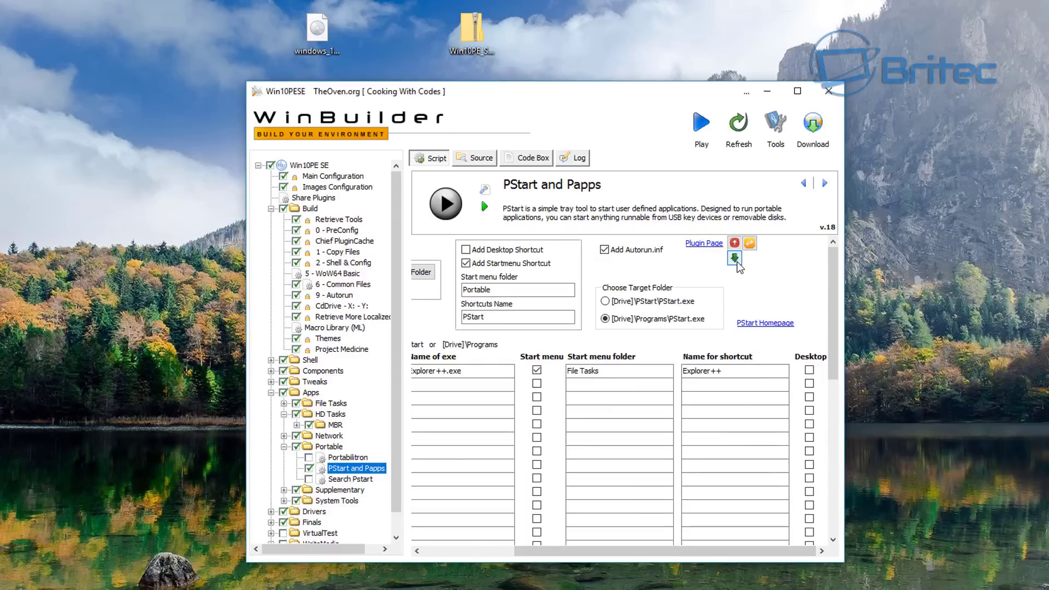
{"action": "left_click", "coordinate": [735, 257]}
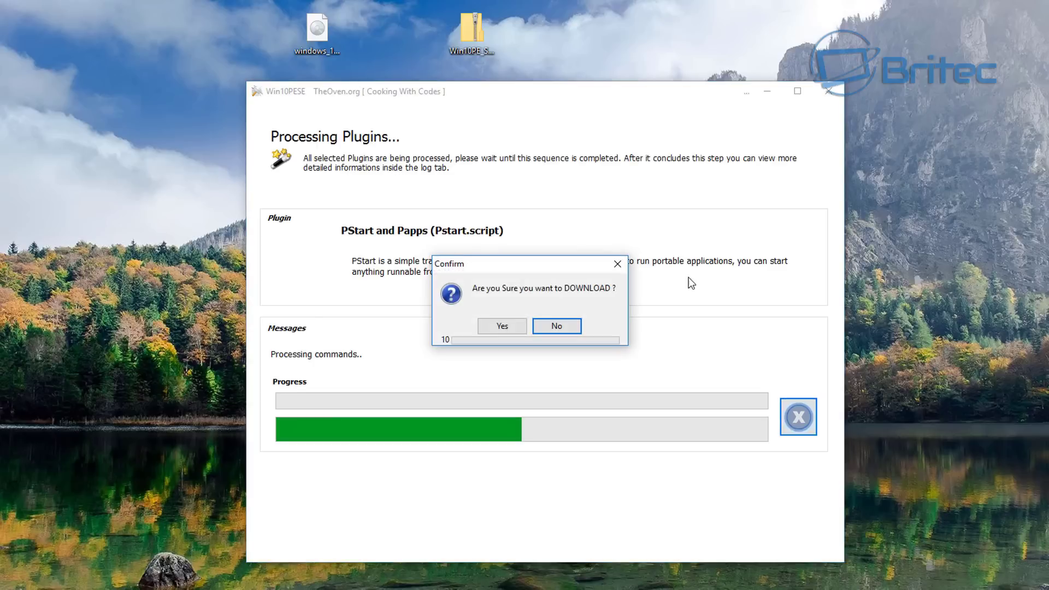
{"action": "left_click", "coordinate": [501, 326]}
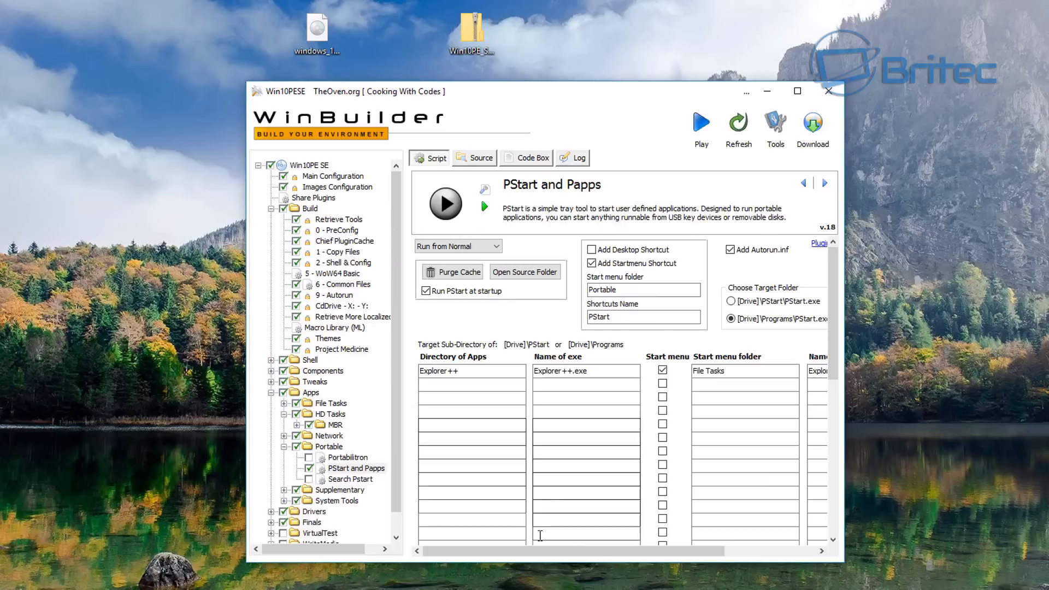
Glance at Search Pstart, then return to PStart and Papps' Directory of Apps grid
{"action": "left_click", "coordinate": [442, 386]}
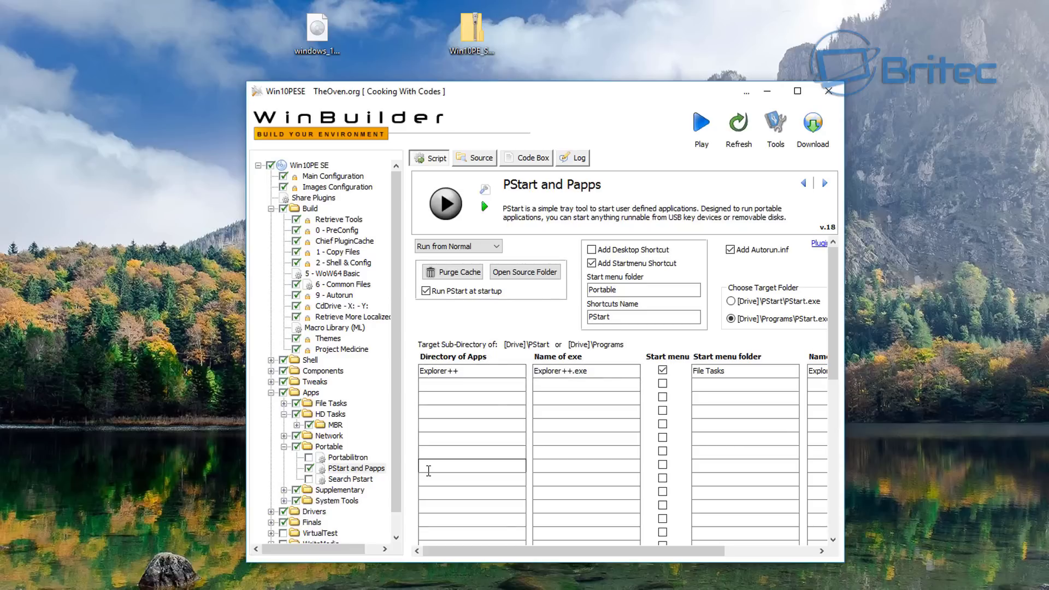
{"action": "left_click", "coordinate": [361, 480]}
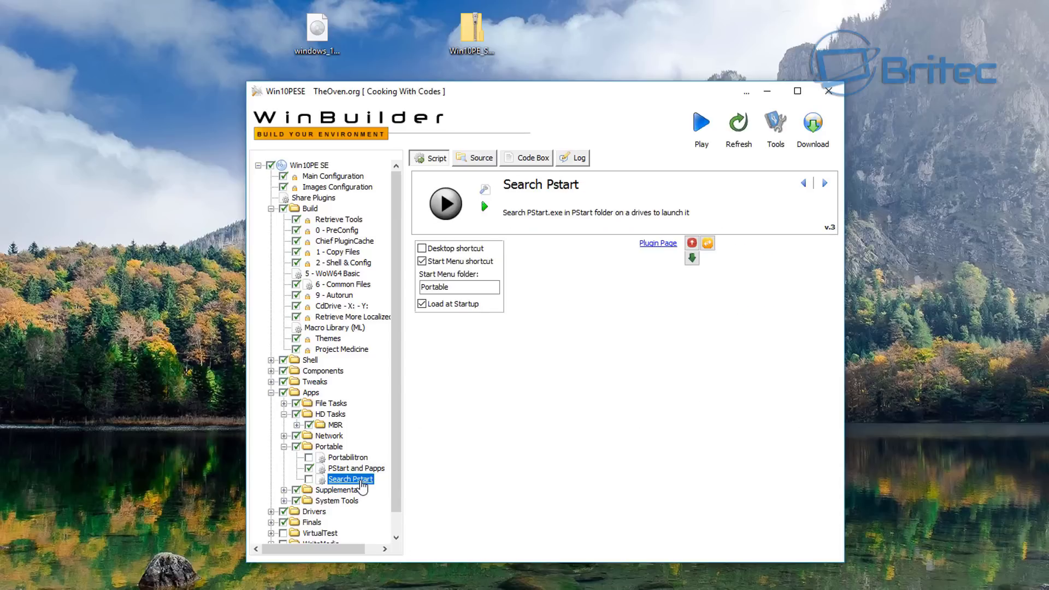
{"action": "left_click", "coordinate": [356, 469]}
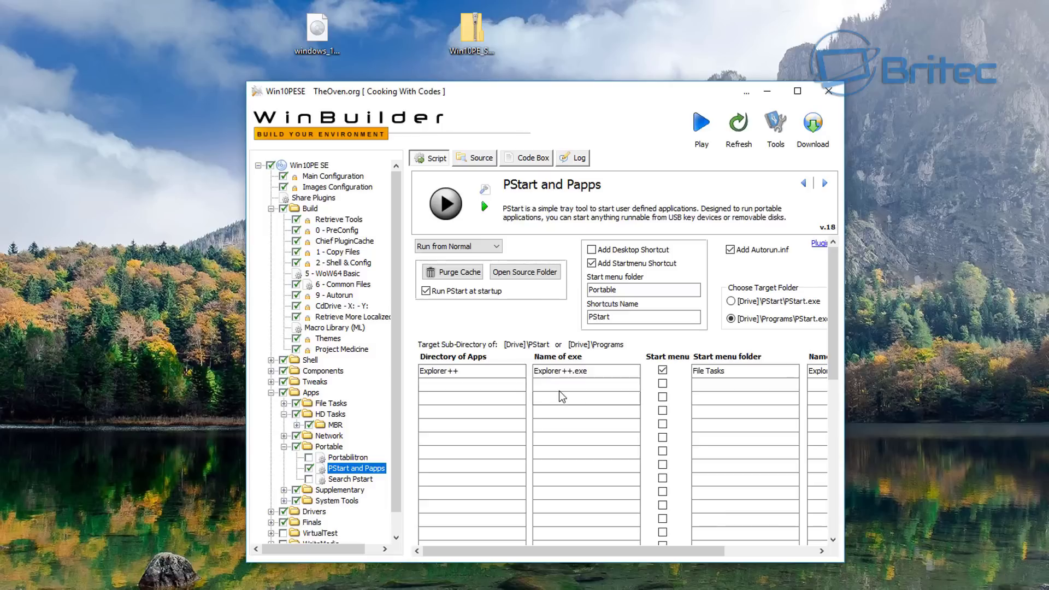
{"action": "left_click", "coordinate": [446, 386]}
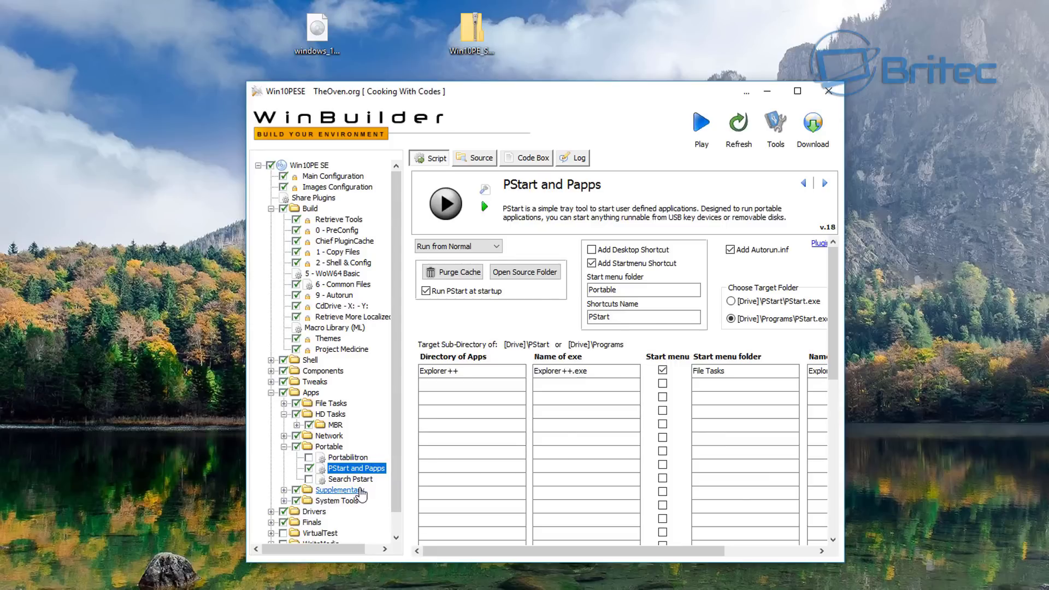
Browse the Supplementary and Drivers groups, viewing Double Driver, then collapse Drivers and Apps
{"action": "double_click", "coordinate": [349, 490]}
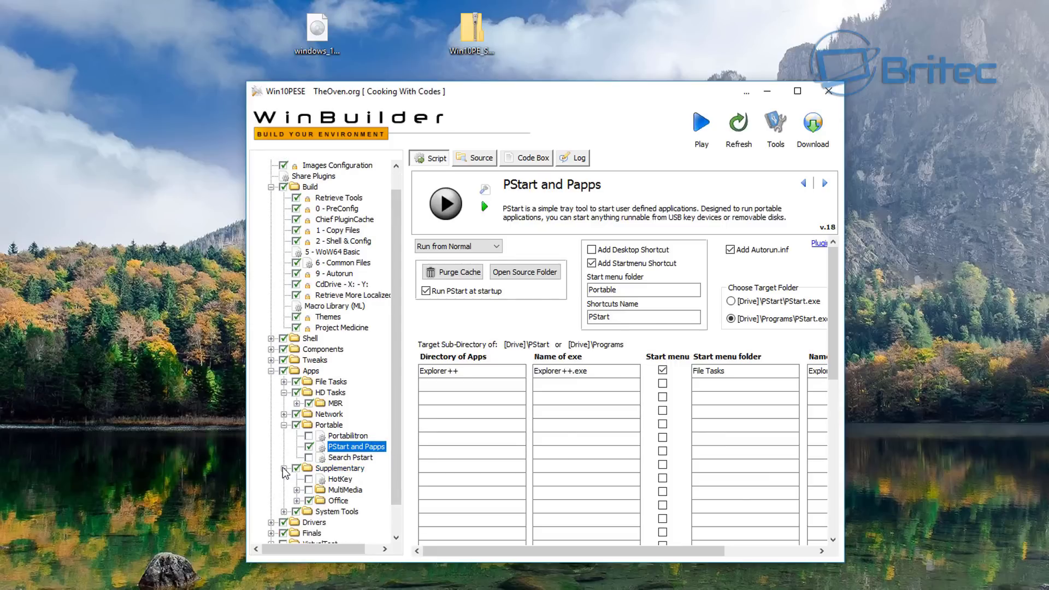
{"action": "scroll", "coordinate": [328, 511], "scroll_direction": "down", "scroll_amount": 1}
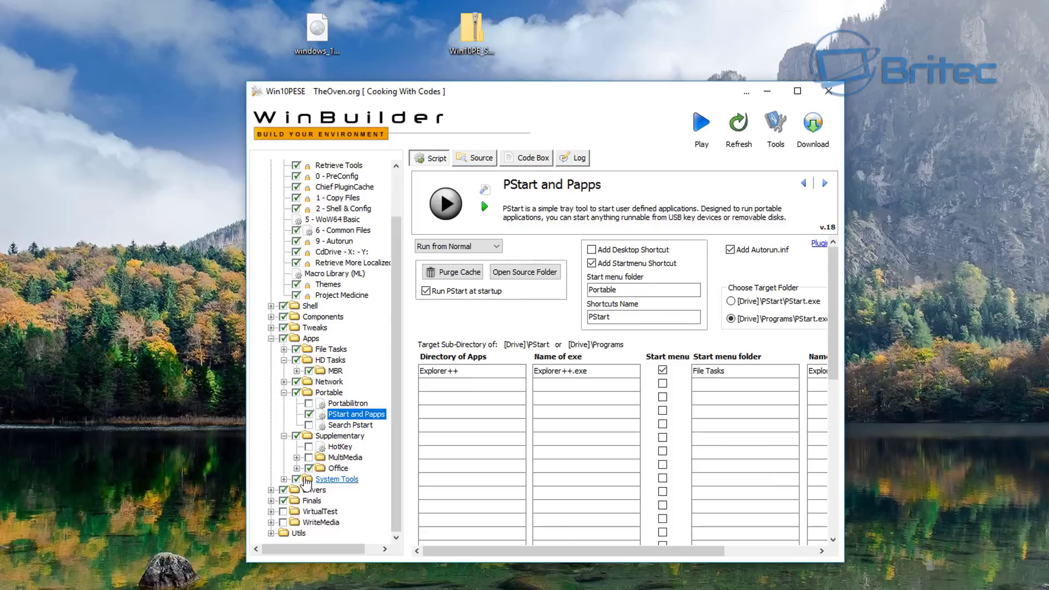
{"action": "left_click", "coordinate": [271, 490]}
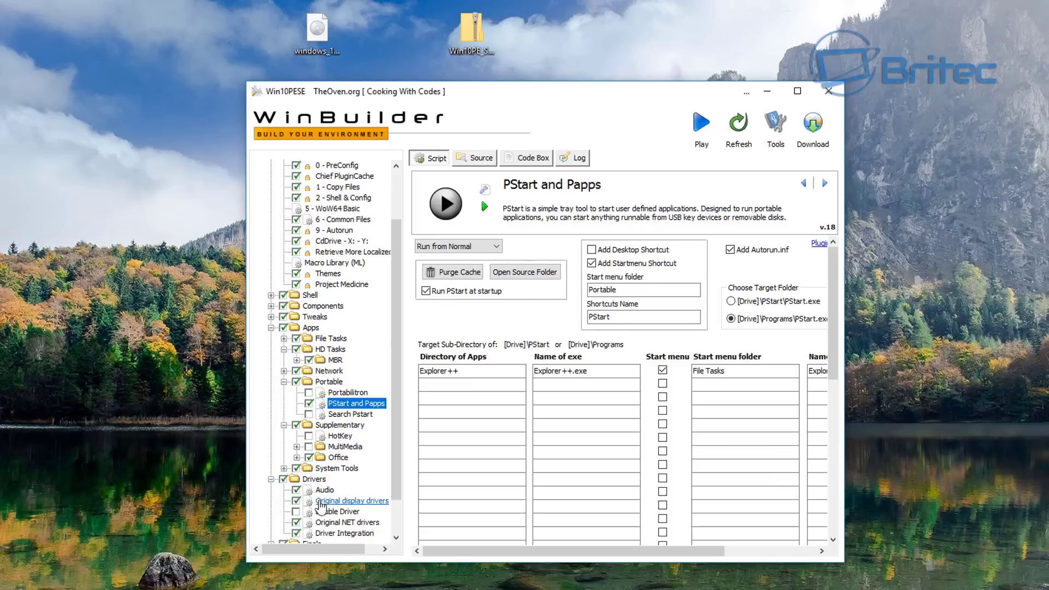
{"action": "scroll", "coordinate": [322, 505], "scroll_direction": "down", "scroll_amount": 2}
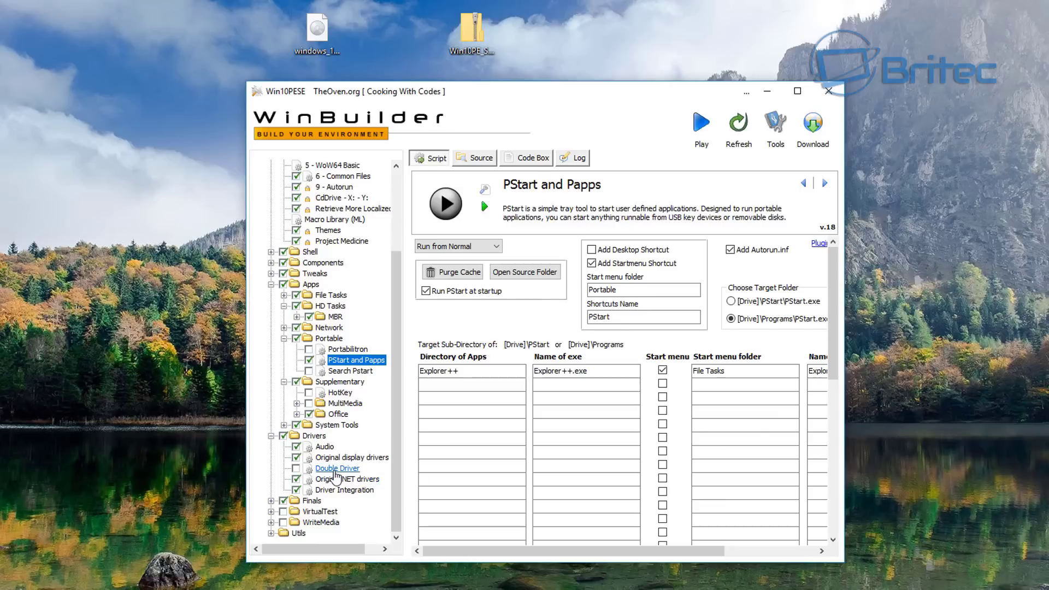
{"action": "left_click", "coordinate": [335, 468]}
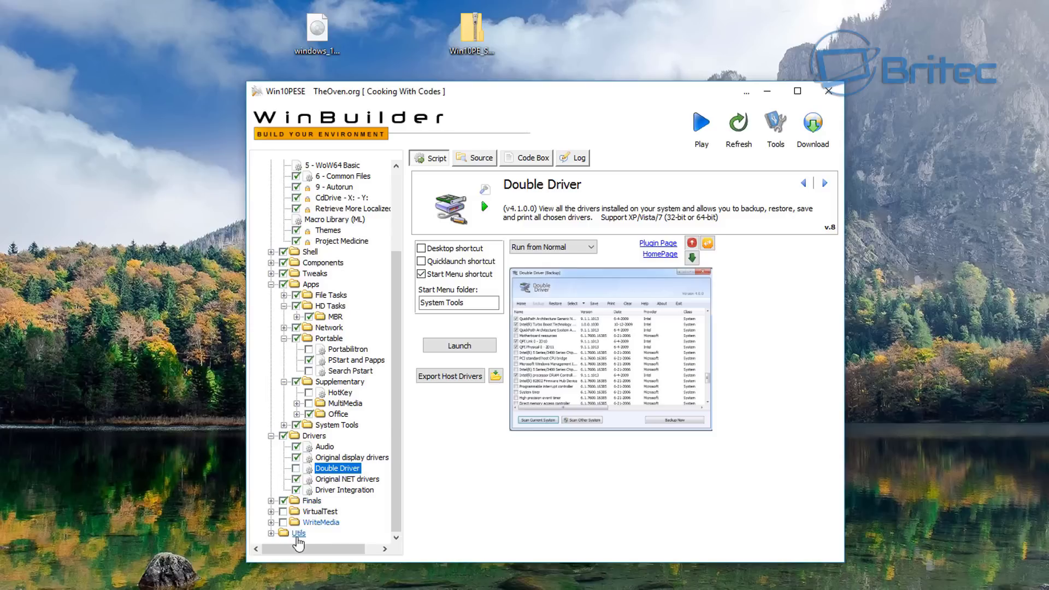
{"action": "left_click", "coordinate": [270, 436]}
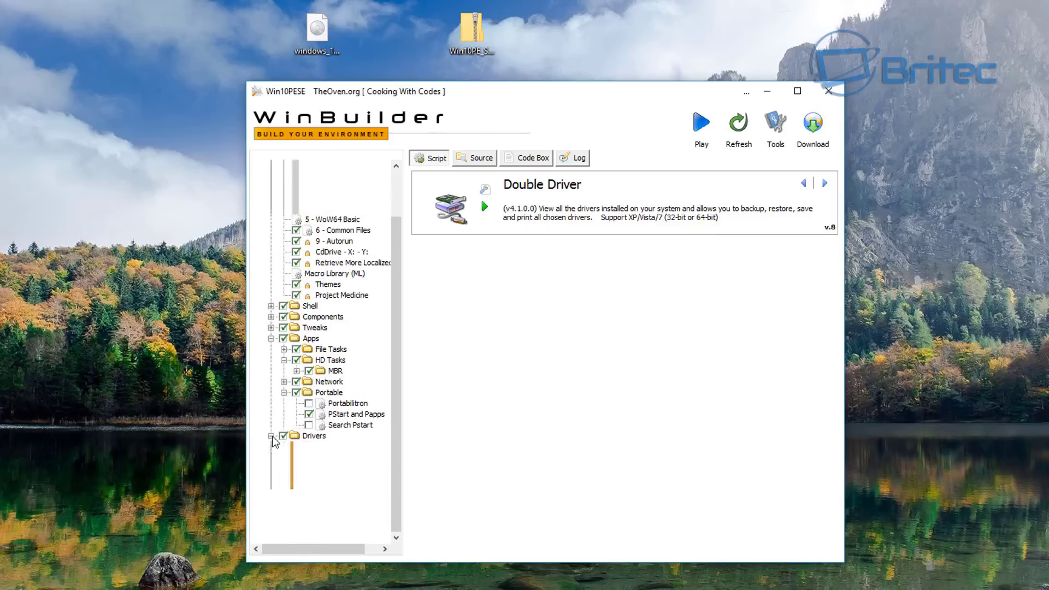
{"action": "left_click", "coordinate": [270, 338]}
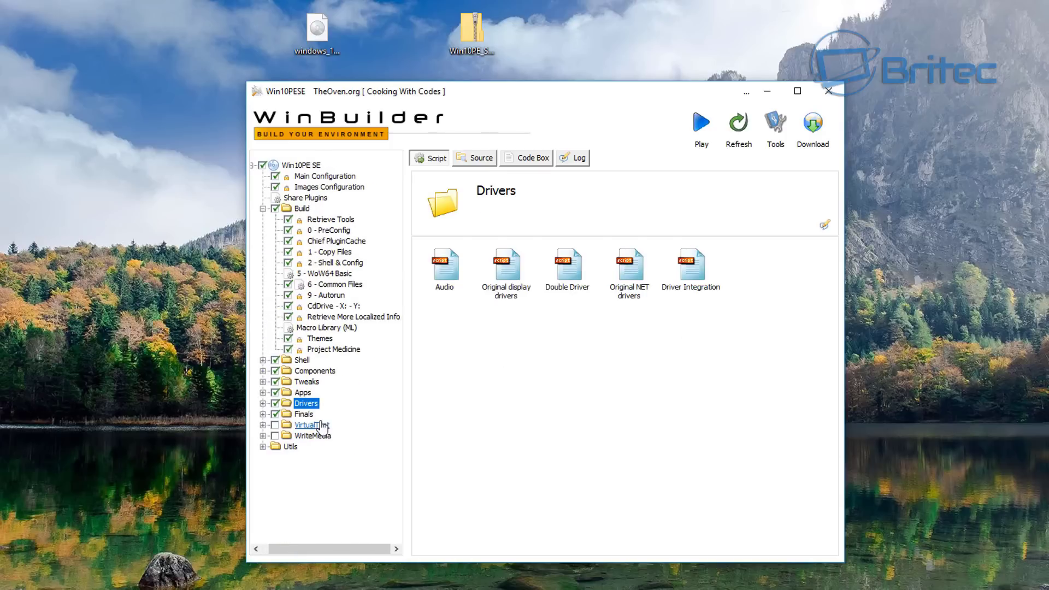
Look into Utils, then expand Finals and show the Logon as Admin settings
{"action": "left_click", "coordinate": [263, 447]}
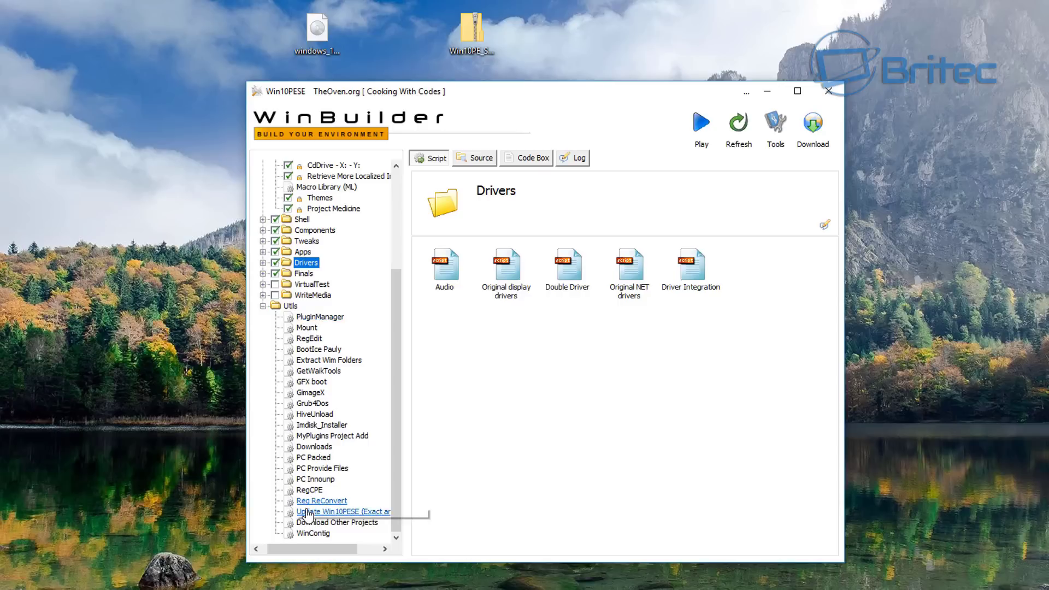
{"action": "left_click", "coordinate": [262, 306]}
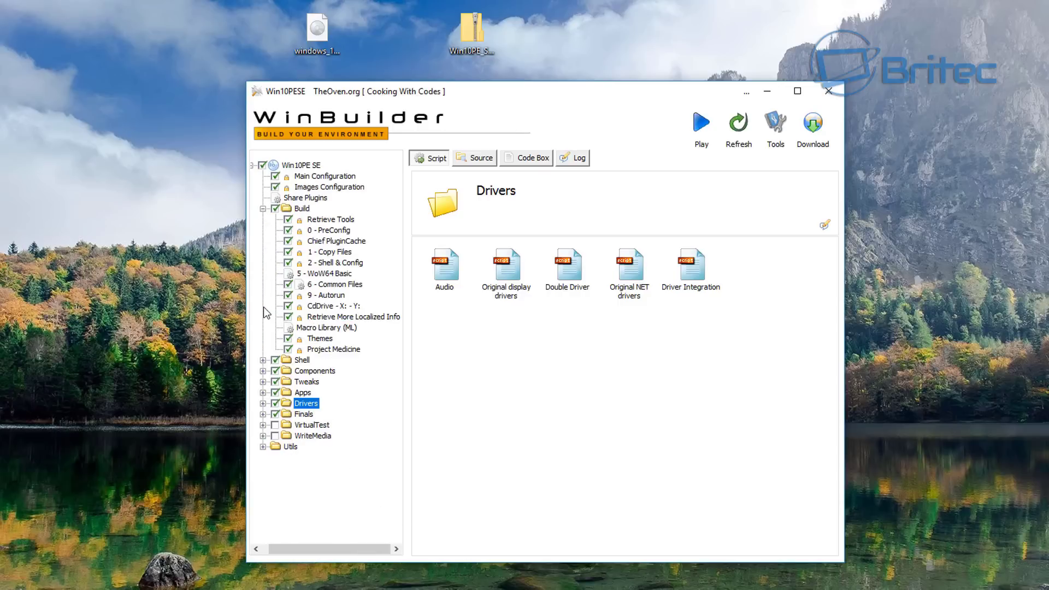
{"action": "left_click", "coordinate": [263, 414]}
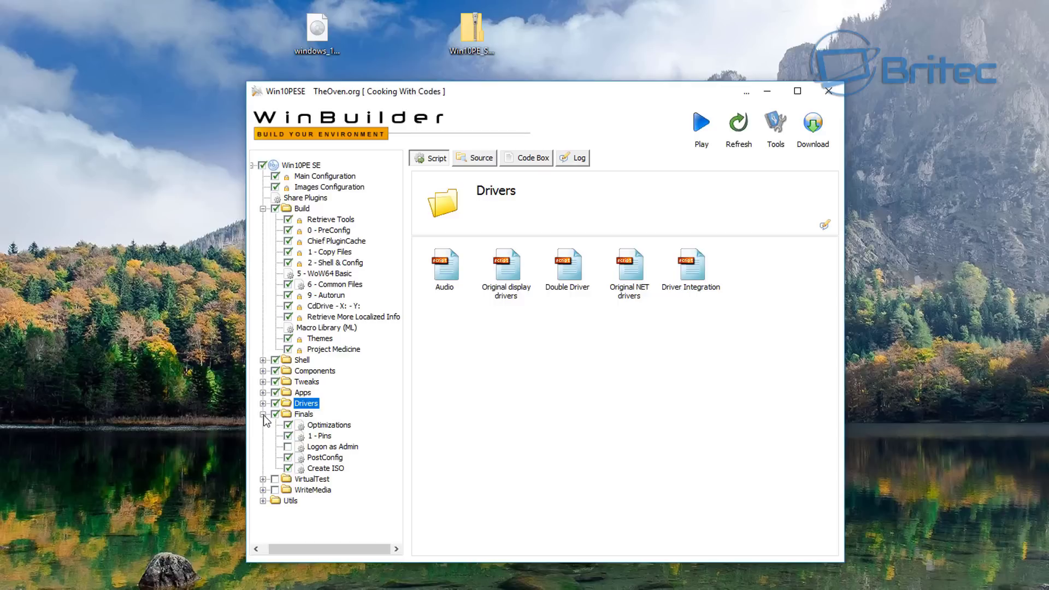
{"action": "left_click", "coordinate": [346, 447]}
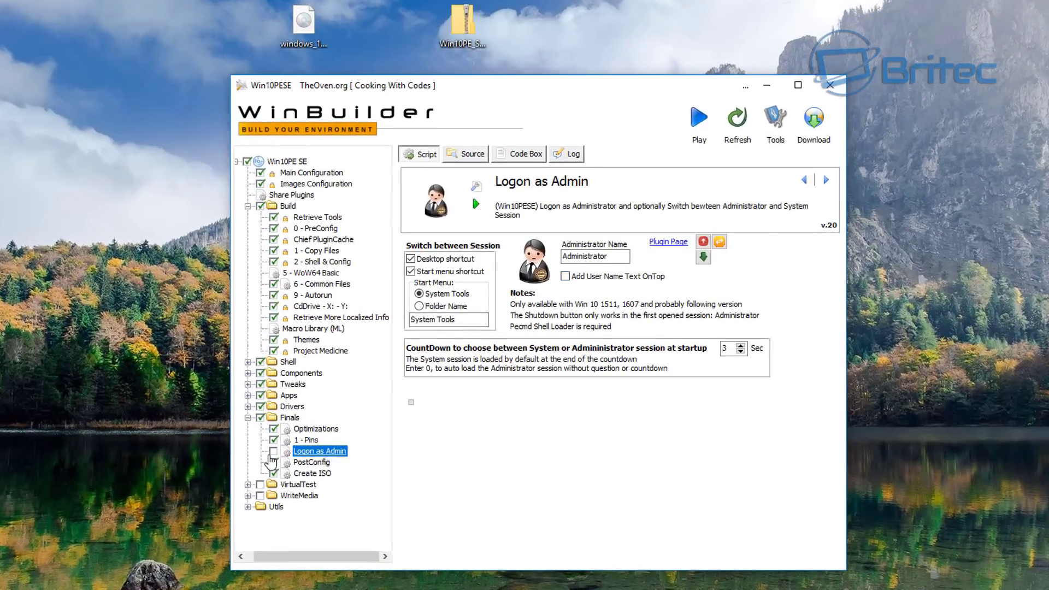
Tick Logon as Admin, enable Add User Name Text OnTop, and enter a custom administrator name
{"action": "left_click", "coordinate": [273, 451]}
{"action": "left_click", "coordinate": [565, 276]}
{"action": "double_click", "coordinate": [594, 261]}
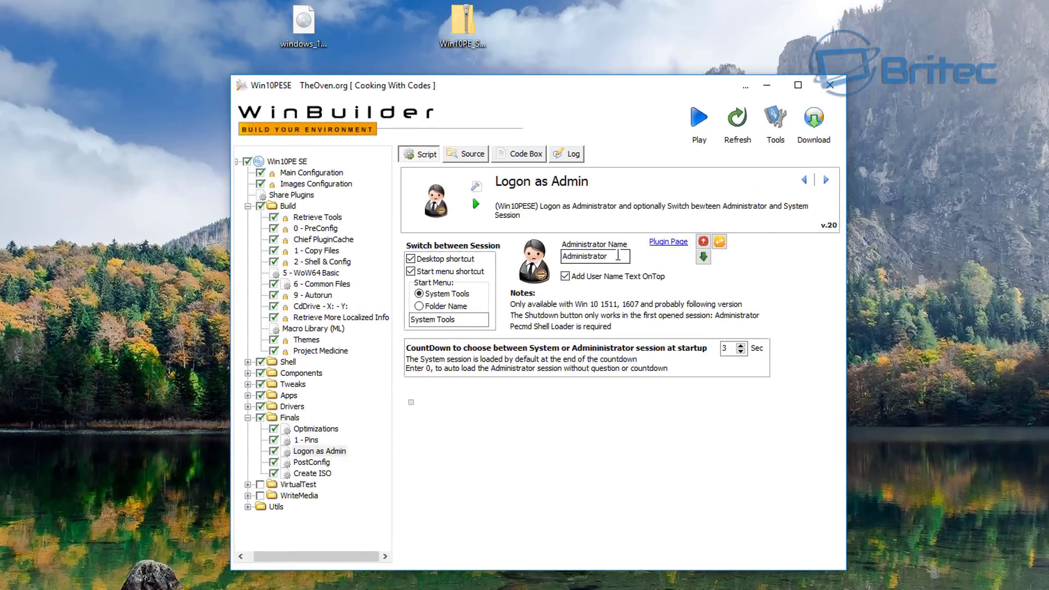
{"action": "type", "text": "Britec"}
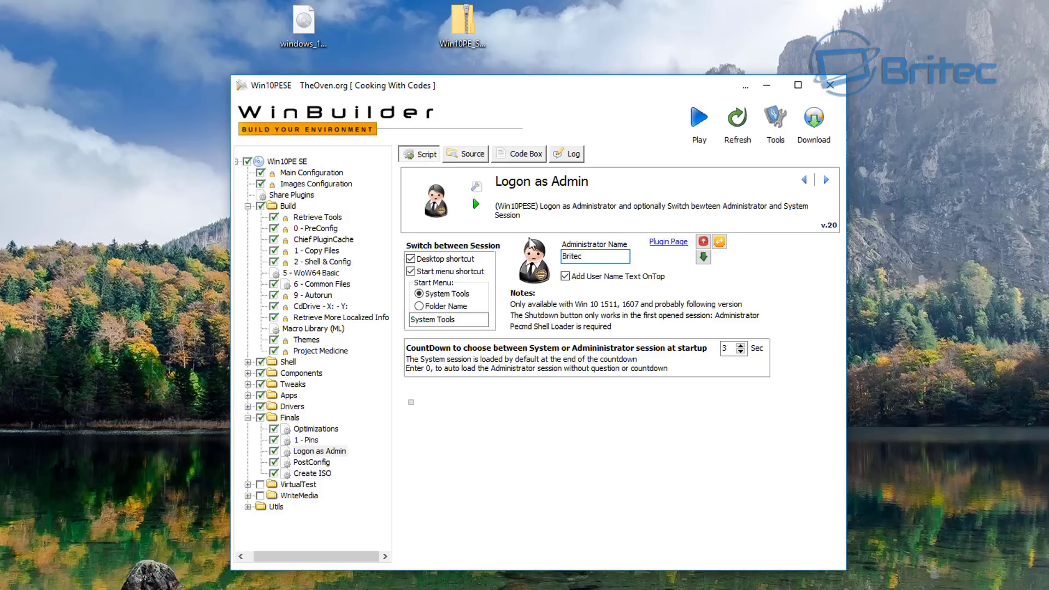
Refresh the plugin script, re-apply the on-top option and administrator name, then expand VirtualTest
{"action": "left_click", "coordinate": [703, 258]}
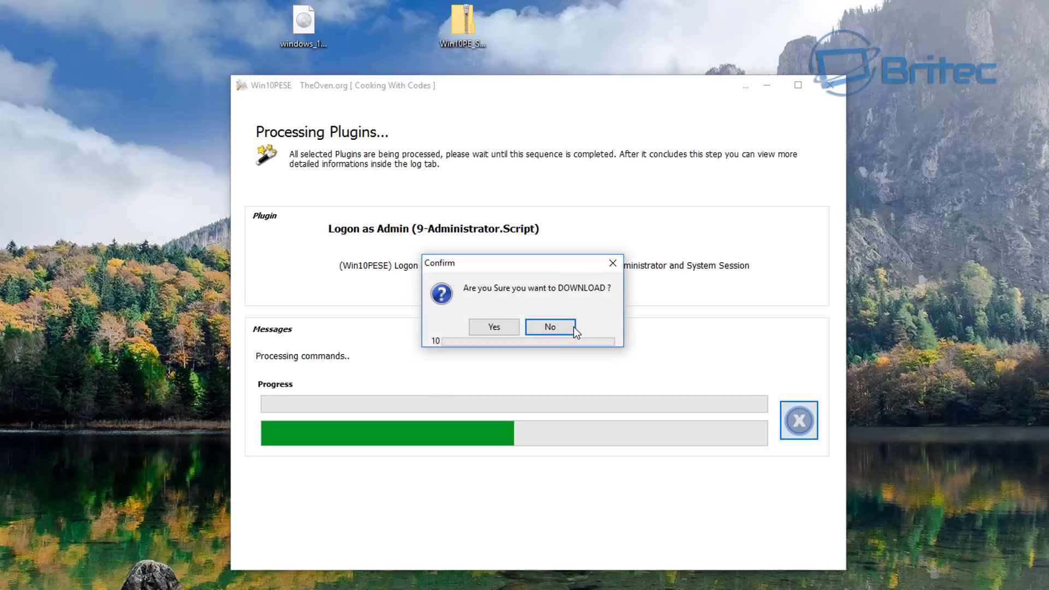
{"action": "left_click", "coordinate": [497, 324]}
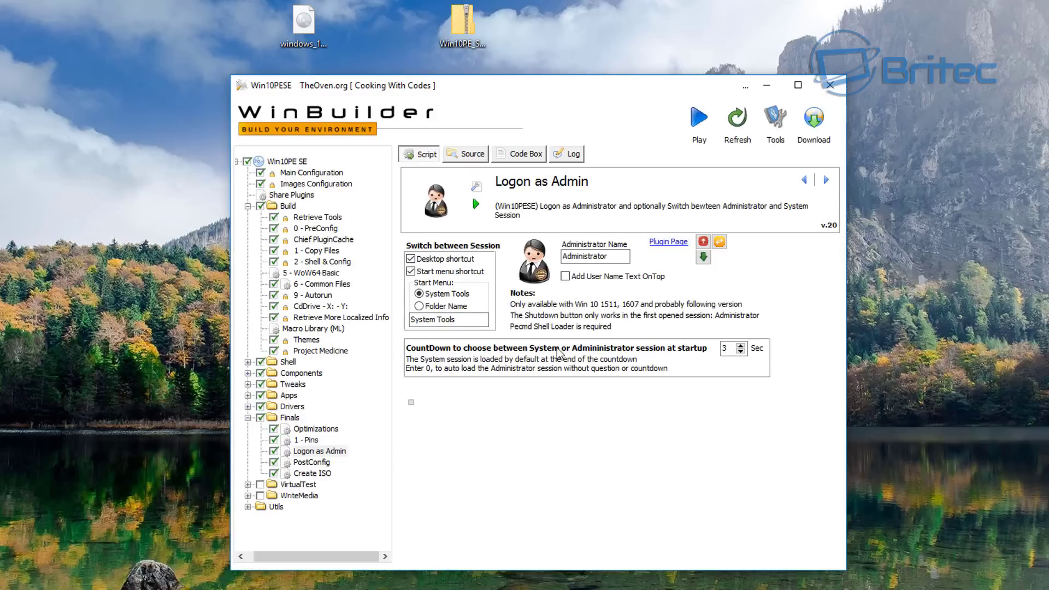
{"action": "left_click", "coordinate": [565, 277]}
{"action": "double_click", "coordinate": [580, 256]}
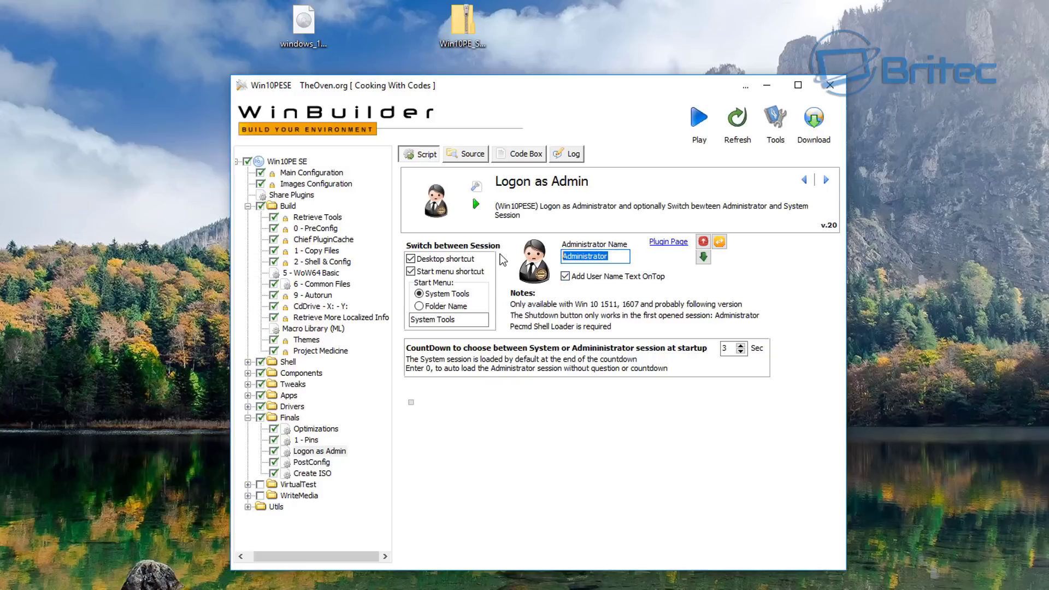
{"action": "type", "text": "Britec"}
{"action": "left_click", "coordinate": [298, 485]}
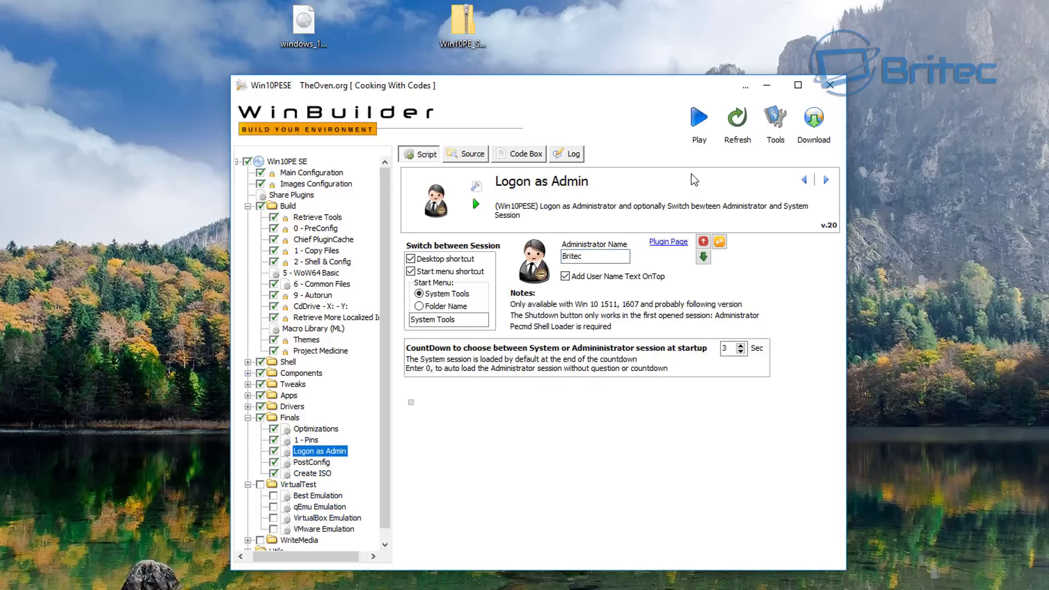
Build the Win10PE SE project, review the Create ISO options, and close WinBuilder
{"action": "left_click", "coordinate": [694, 125]}
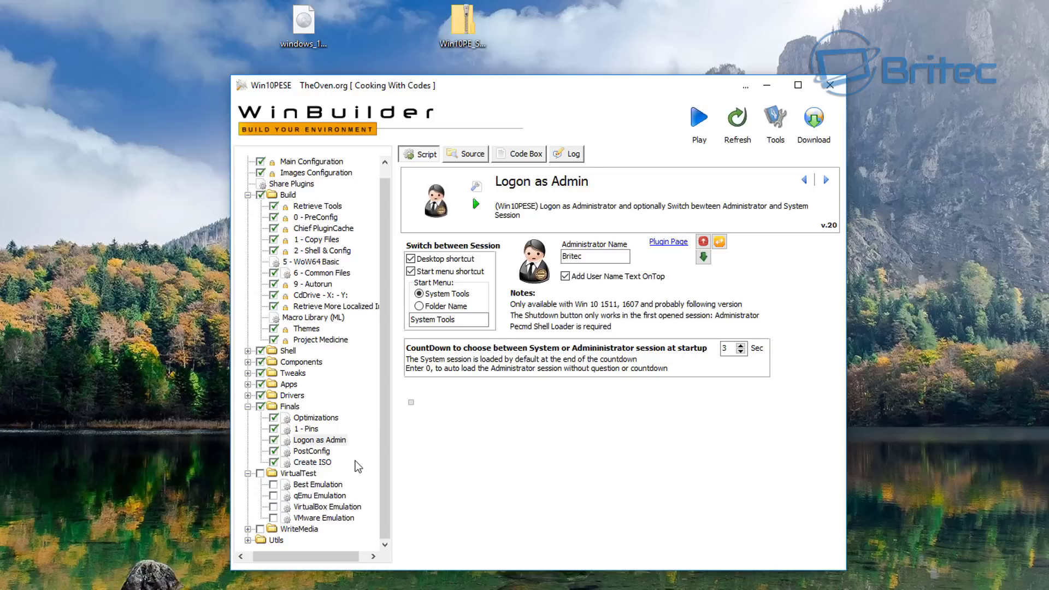
{"action": "left_click", "coordinate": [325, 464]}
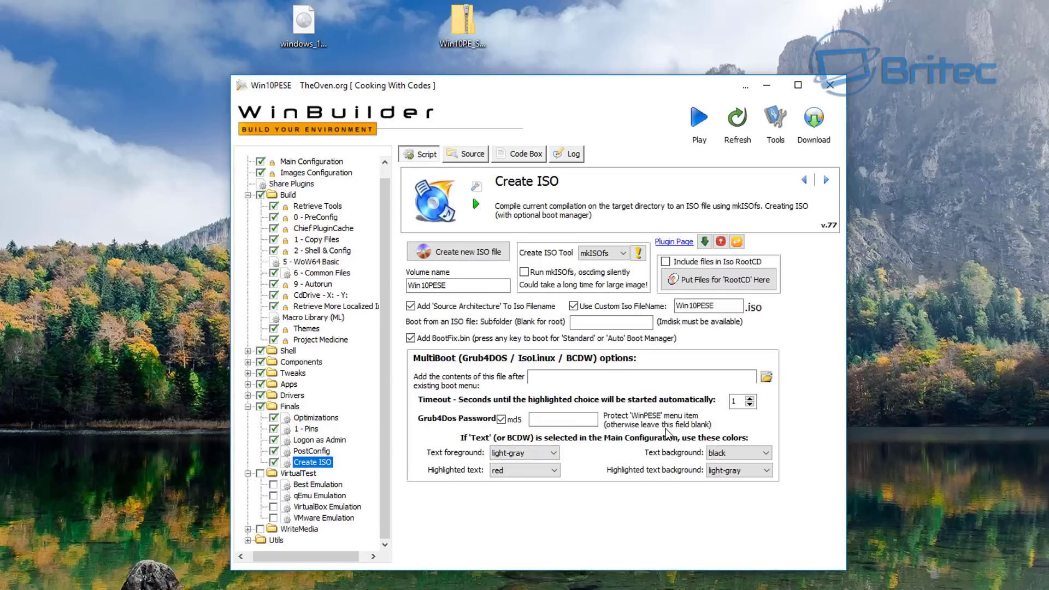
{"action": "left_click", "coordinate": [823, 91]}
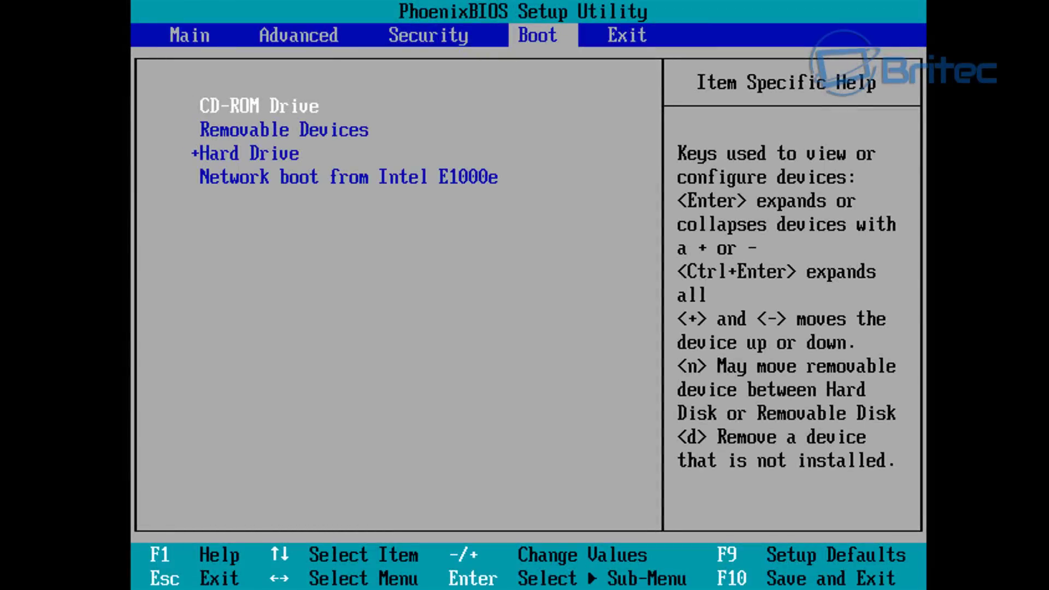
Leave CD-ROM Drive first in the BIOS boot order, then save and exit with F10 to boot Win10PE SE
{"action": "key", "text": "Down"}
{"action": "key", "text": "Up"}
{"action": "key", "text": "F10"}
{"action": "key", "text": "Return"}
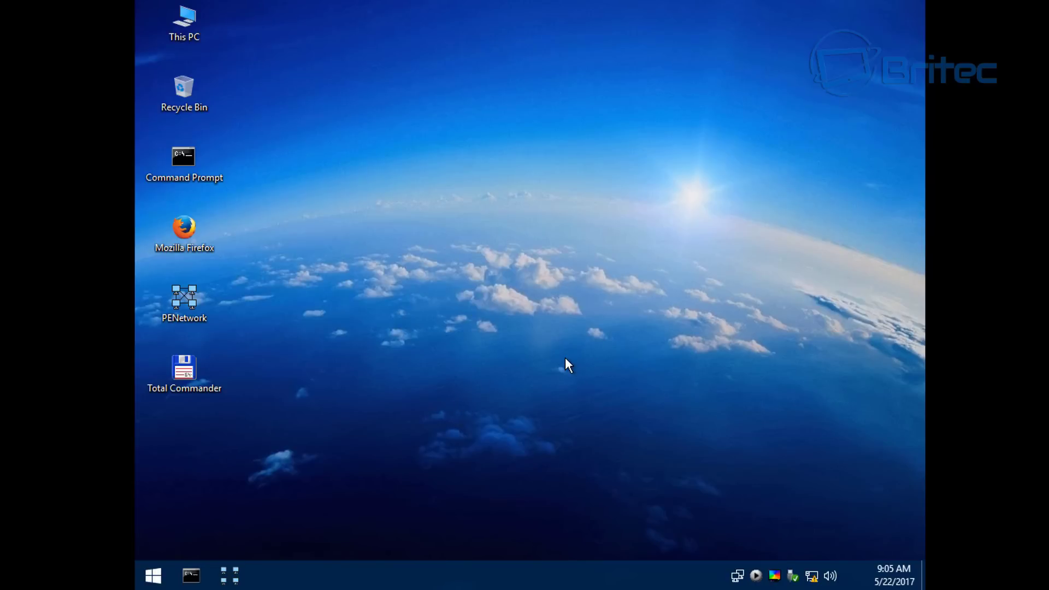
{"action": "right_click", "coordinate": [756, 576]}
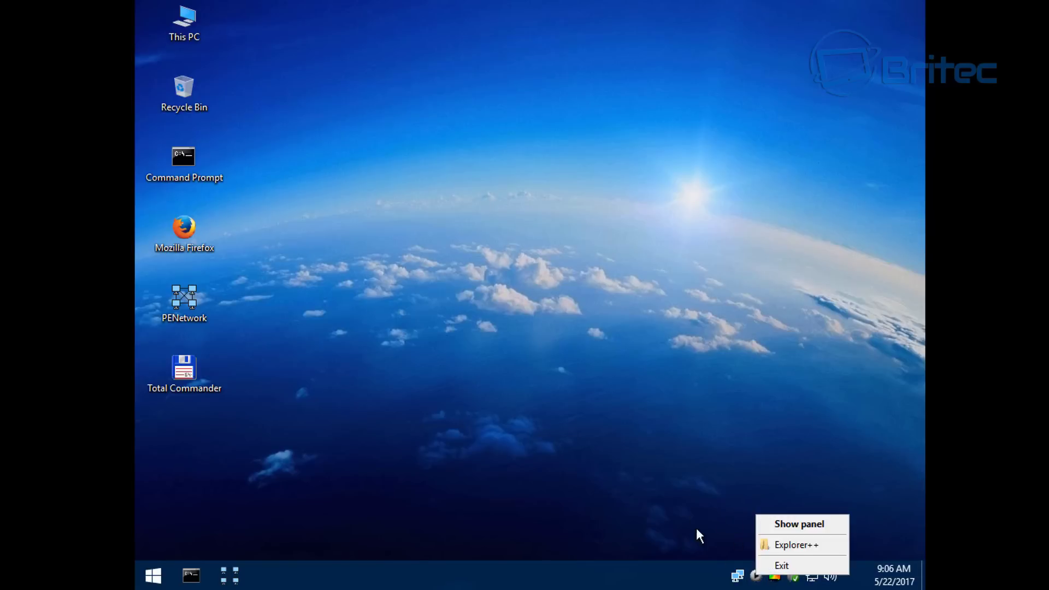
{"action": "left_click", "coordinate": [721, 533]}
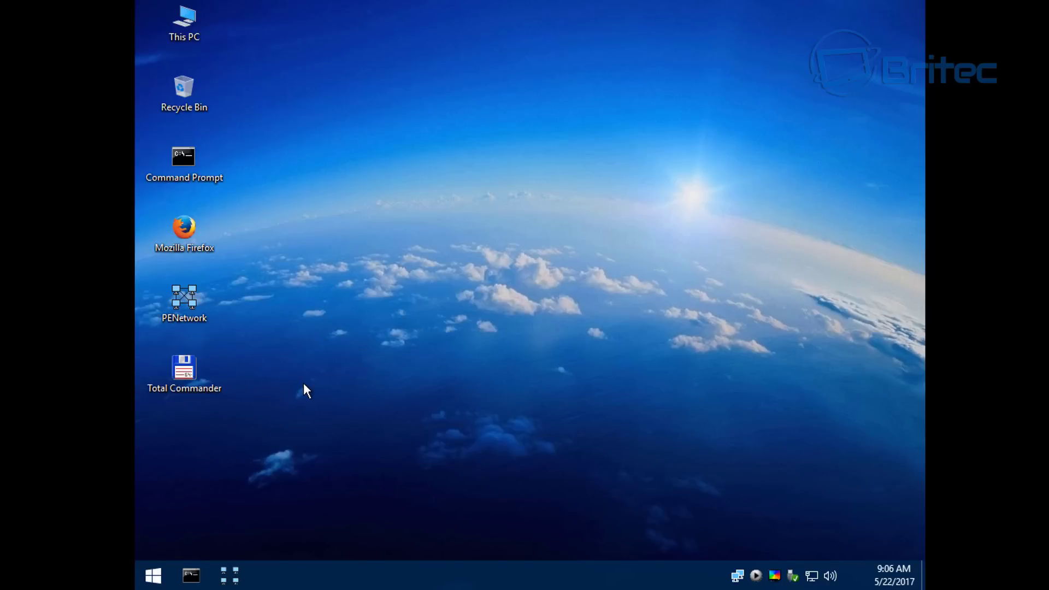
{"action": "left_click", "coordinate": [148, 575]}
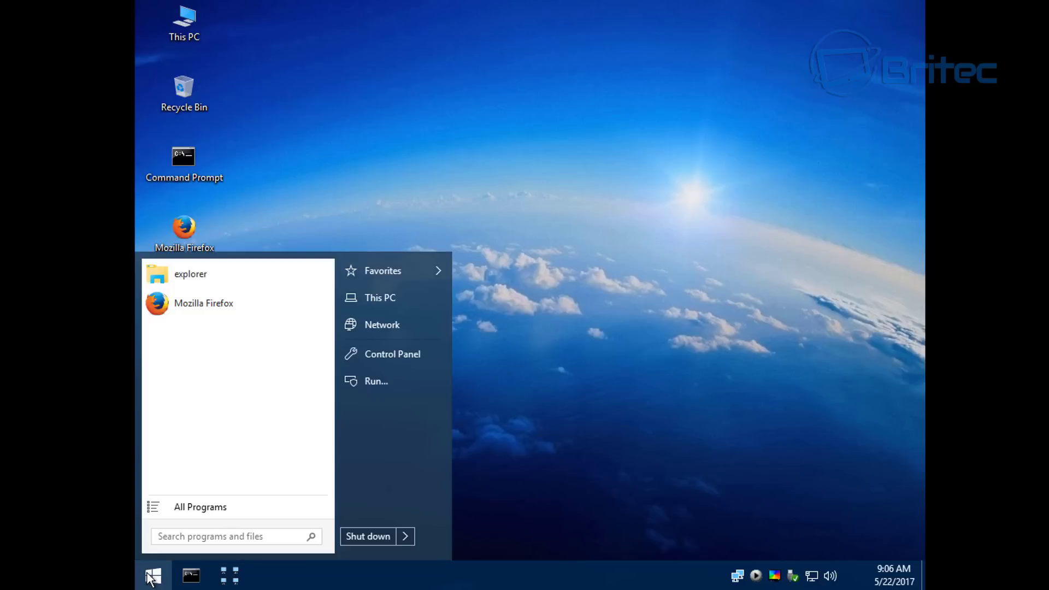
{"action": "left_click", "coordinate": [150, 577]}
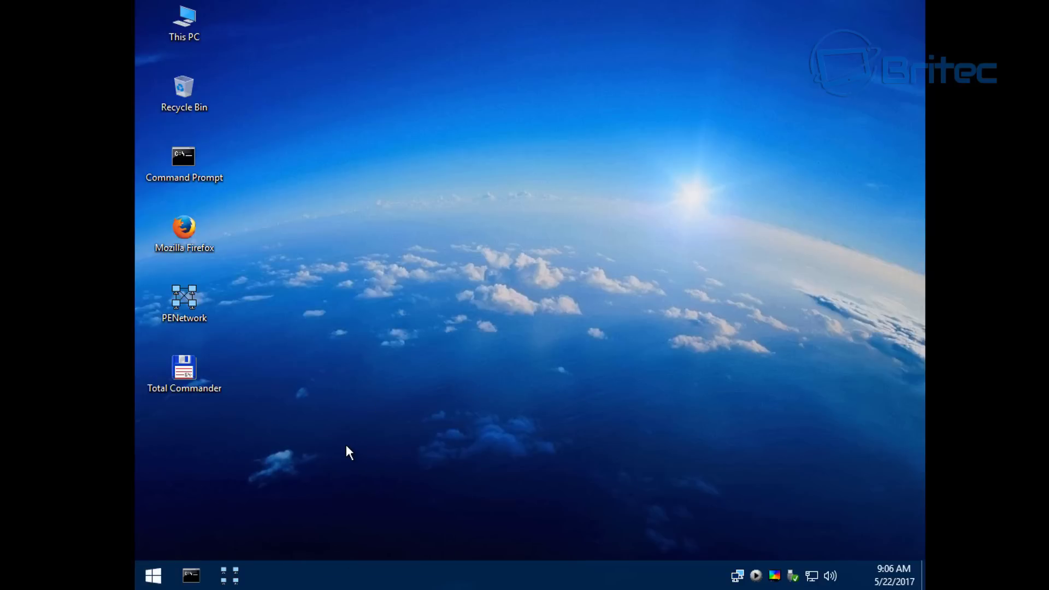